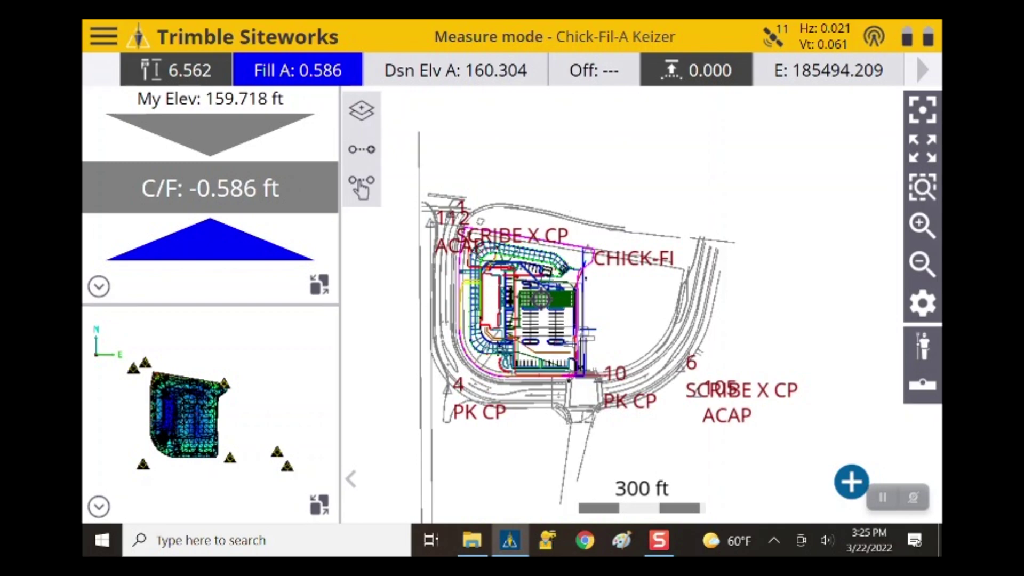
# Open Change Project under Project Setup in the main menu
pyautogui.click(103, 36)
pyautogui.click(226, 85)
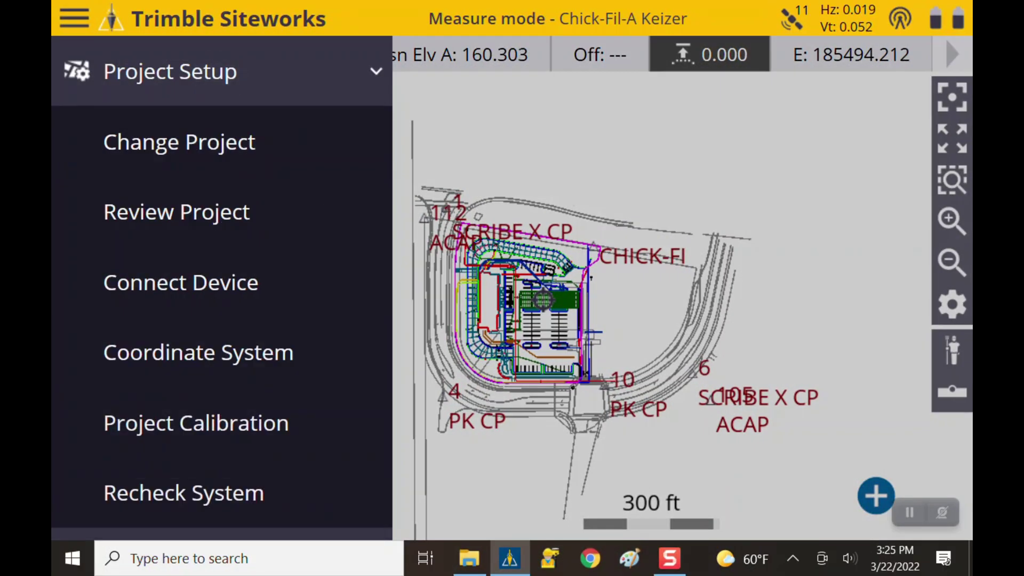
pyautogui.click(179, 142)
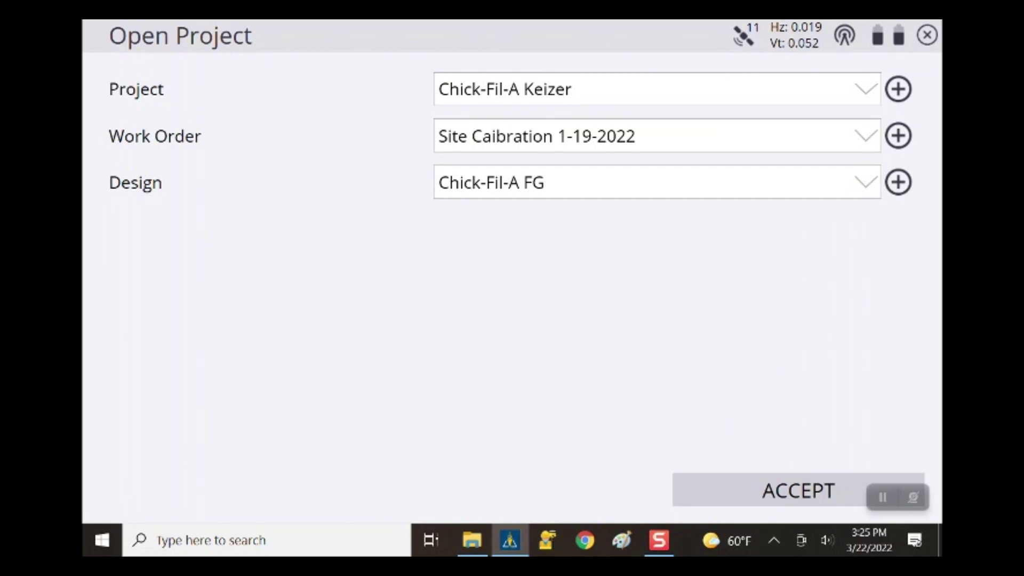
# Create work order 'Stockpile', set Design to (No design needed), and open the project
pyautogui.click(898, 136)
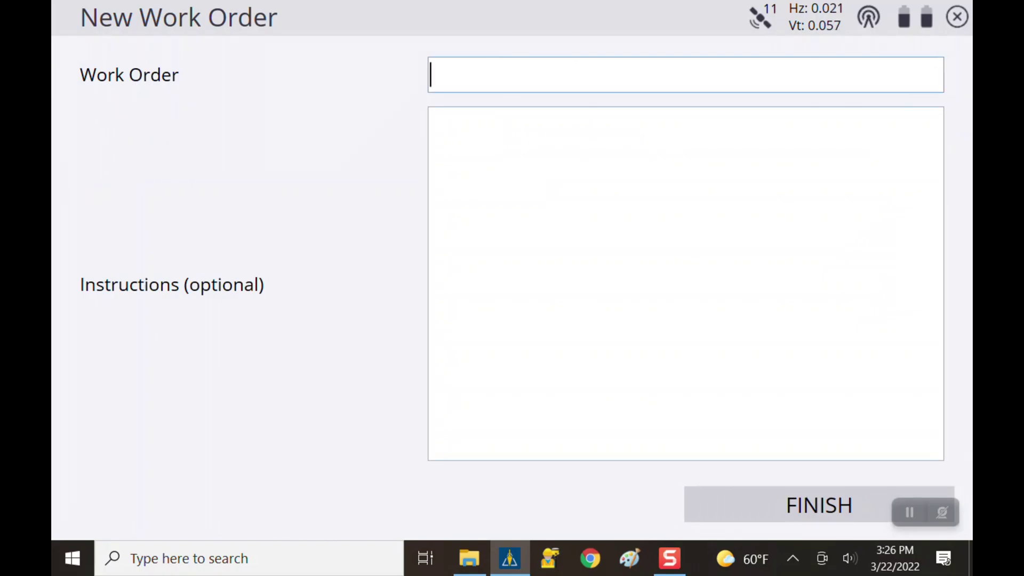
pyautogui.write('Stock')
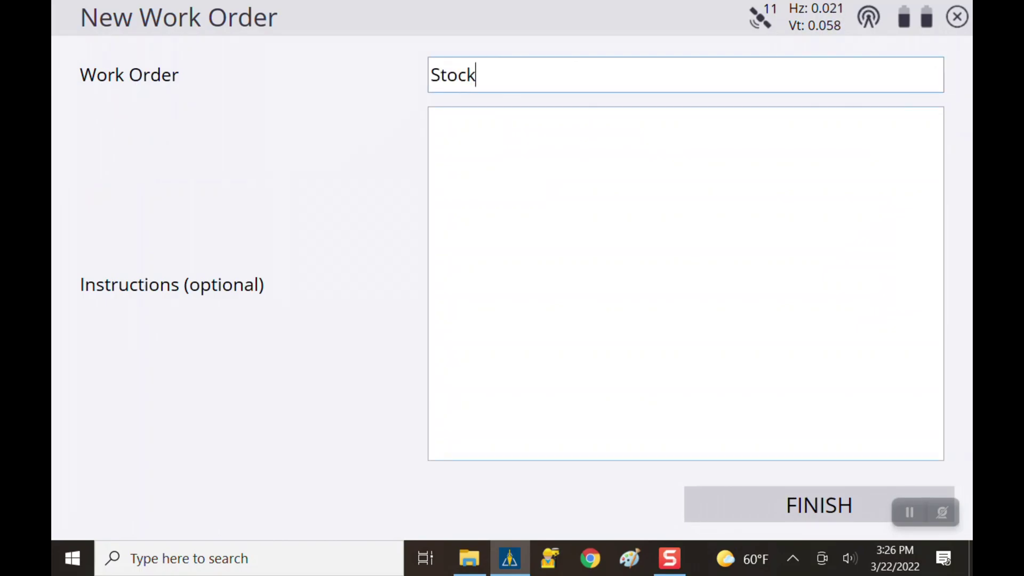
pyautogui.write('pile')
pyautogui.press('Return')
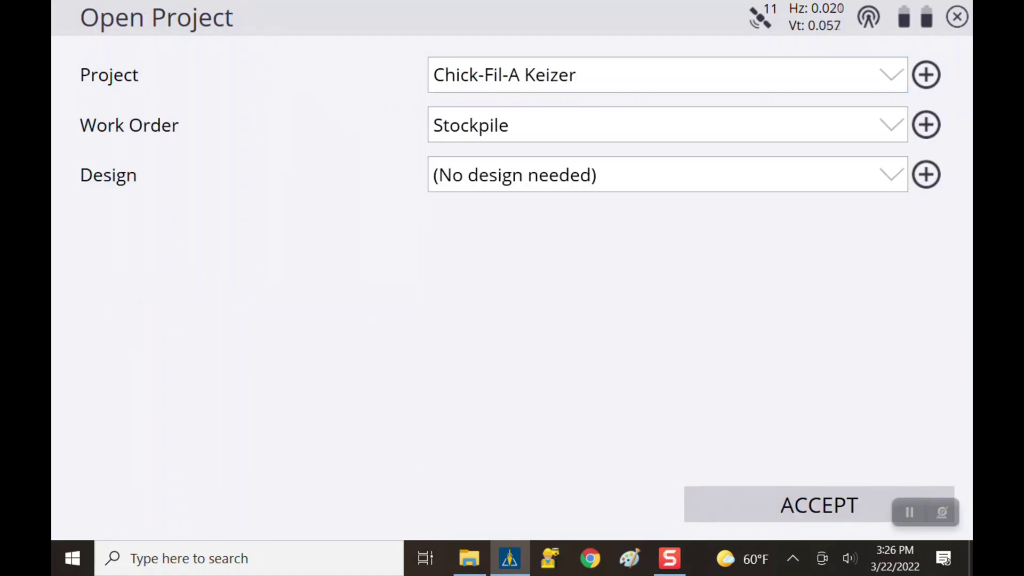
pyautogui.click(859, 174)
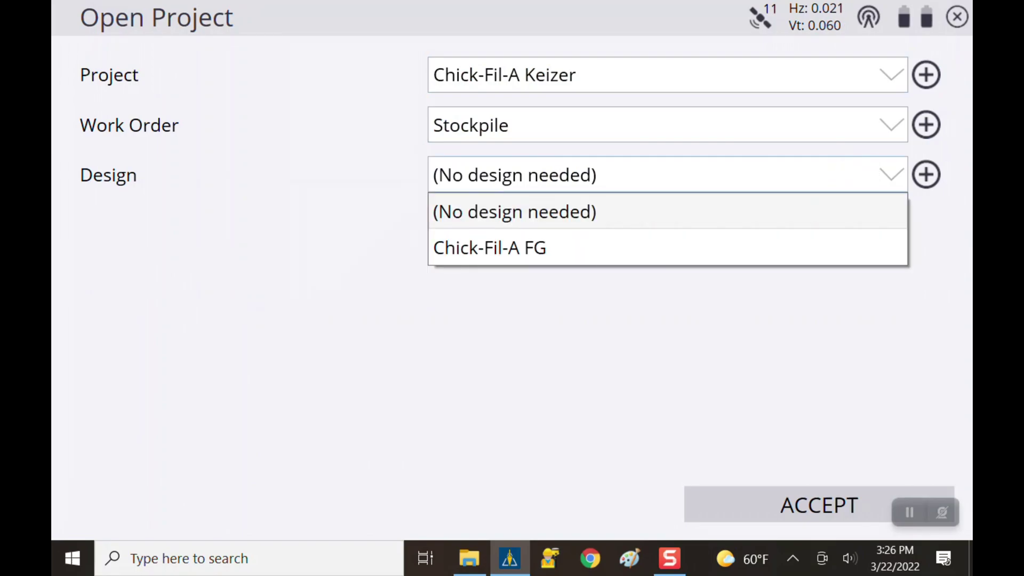
pyautogui.click(789, 211)
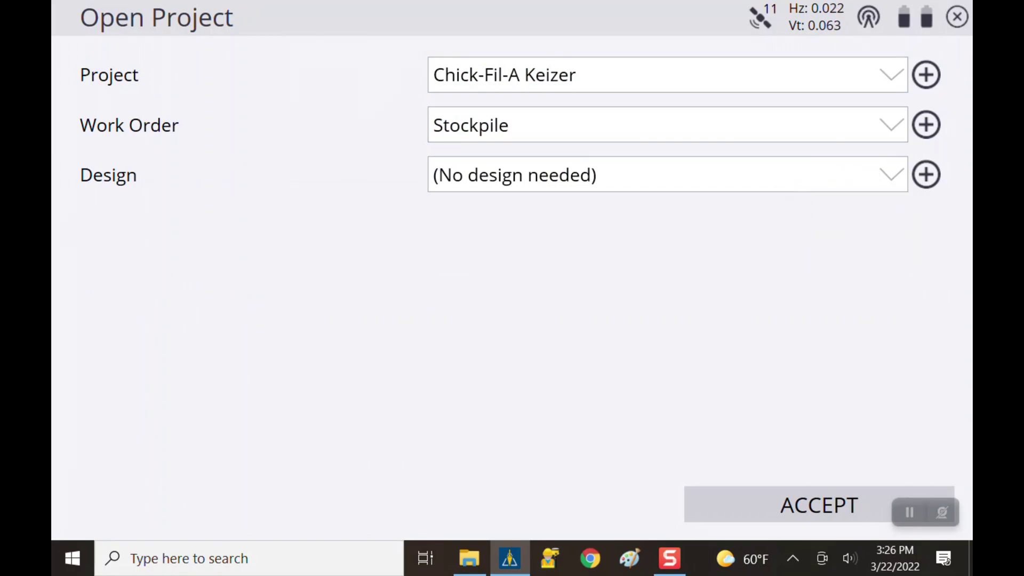
pyautogui.press('Return')
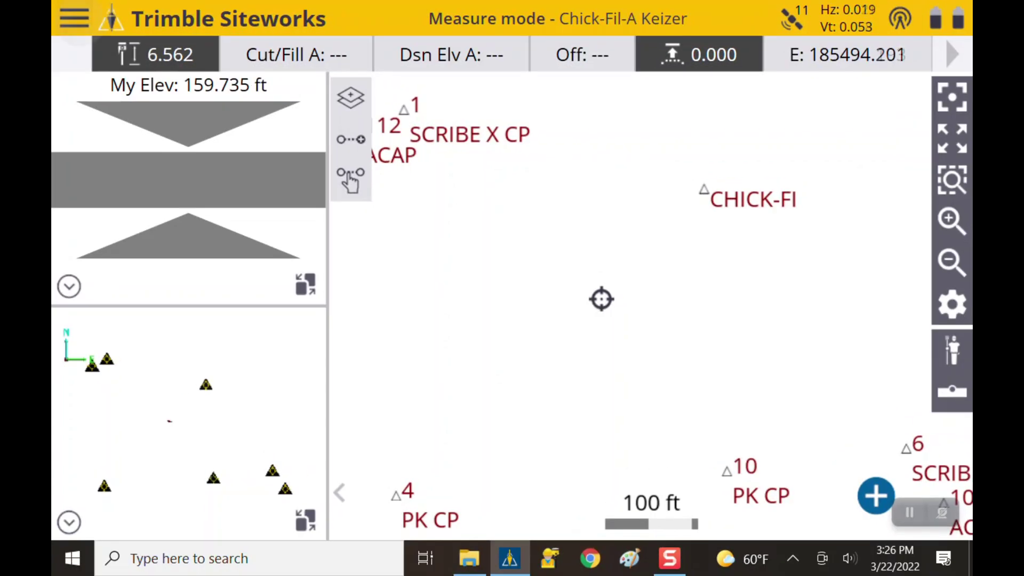
# Open Measure Type from the Measure section of the main menu
pyautogui.click(102, 36)
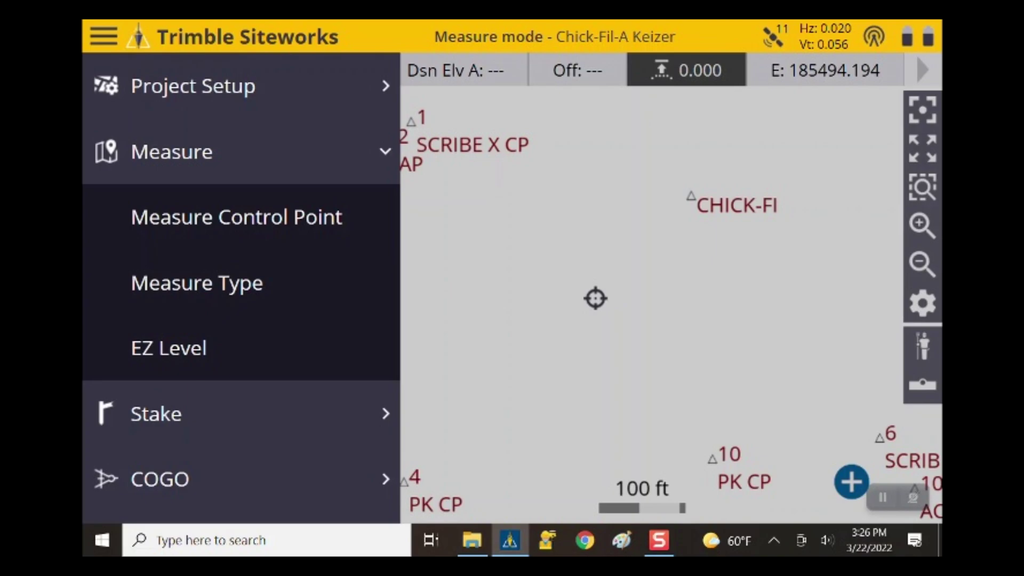
pyautogui.click(174, 283)
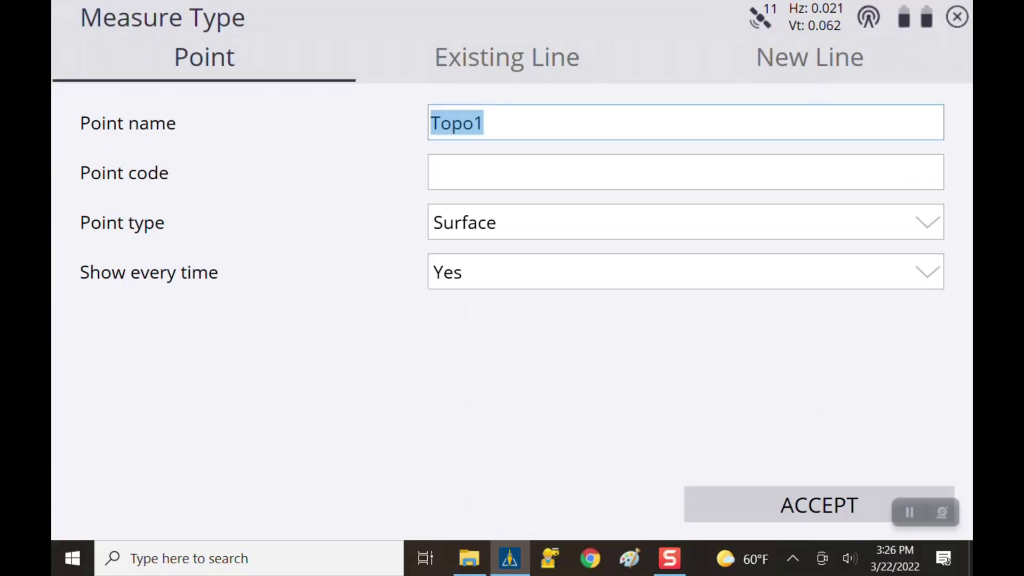
# Create a new Volume Boundary line named 'Boundary' and accept it to begin measuring
pyautogui.click(810, 57)
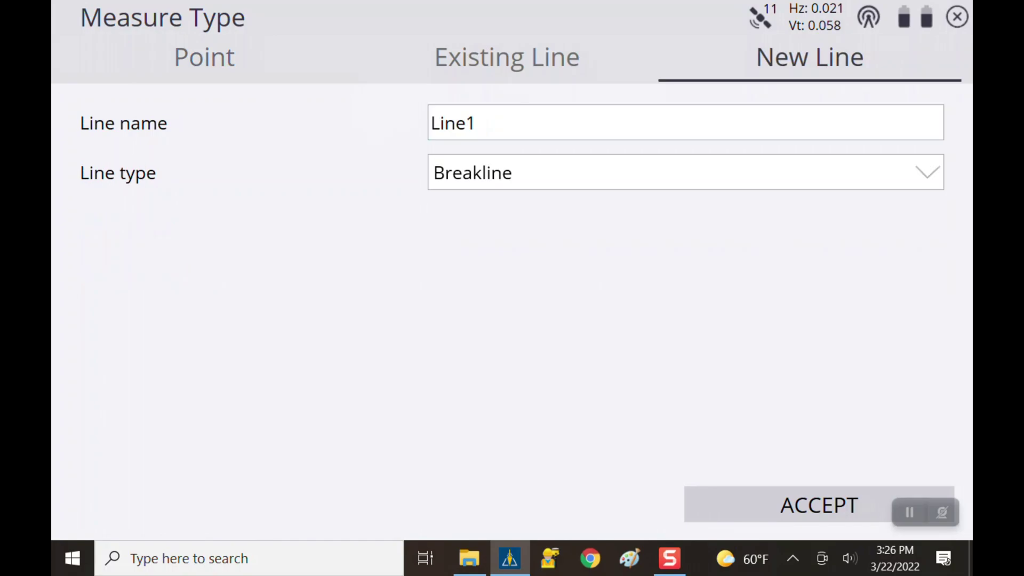
pyautogui.click(909, 171)
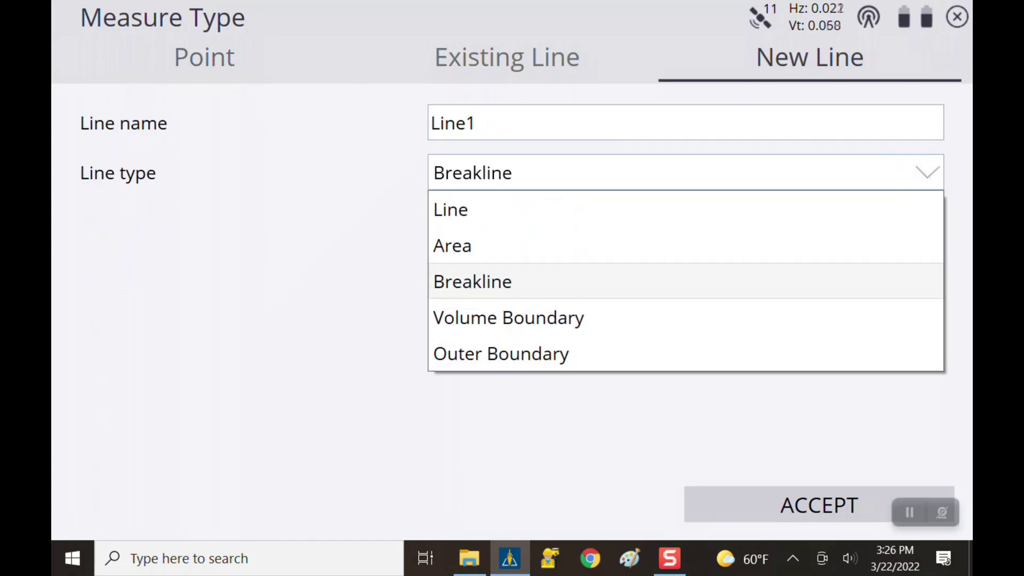
pyautogui.click(508, 318)
pyautogui.click(453, 123)
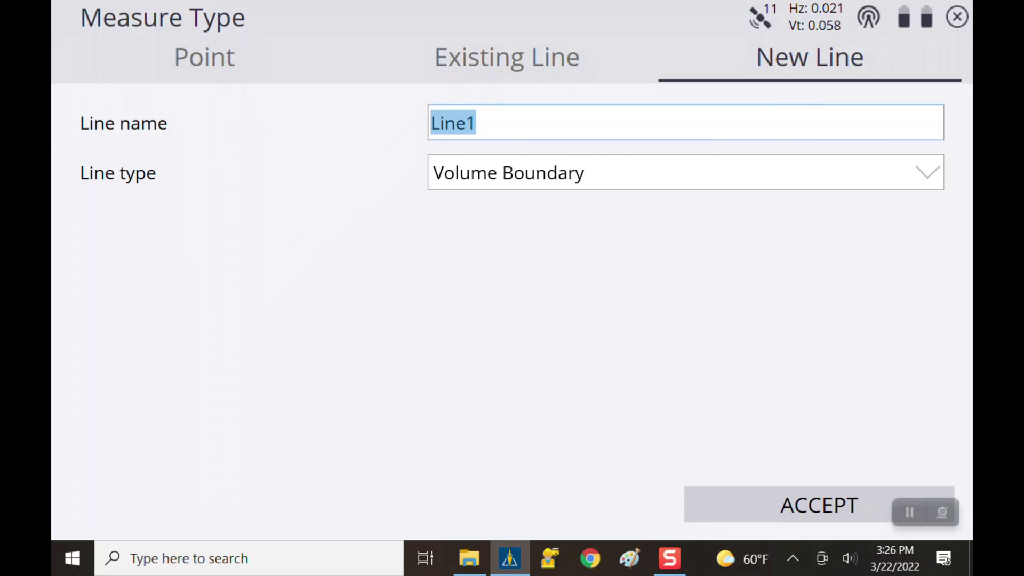
pyautogui.write('Boundary')
pyautogui.click(792, 509)
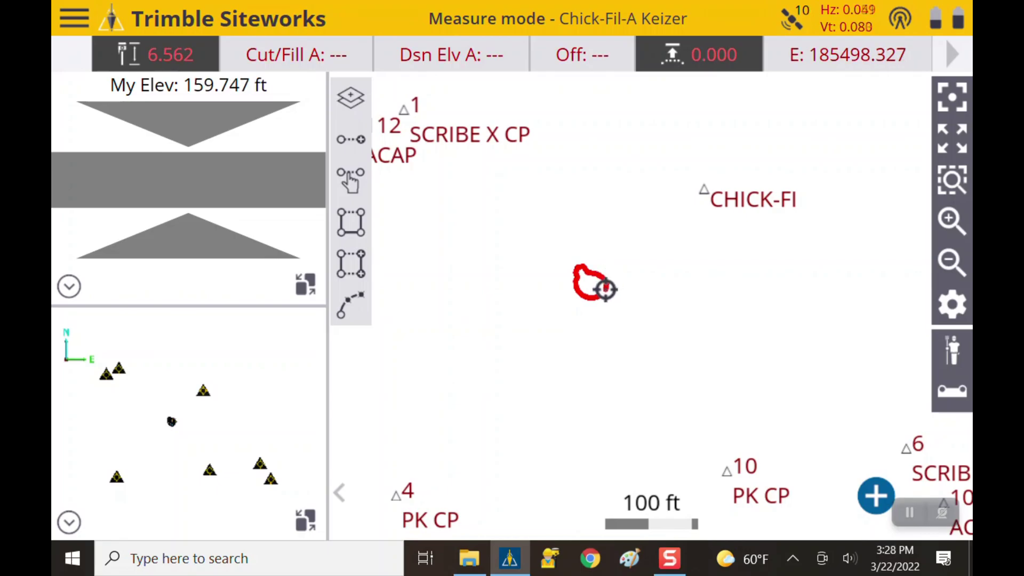
# Zoom in and centre the map on the current position, then bring up Map Options
pyautogui.click(952, 220)
pyautogui.click(952, 96)
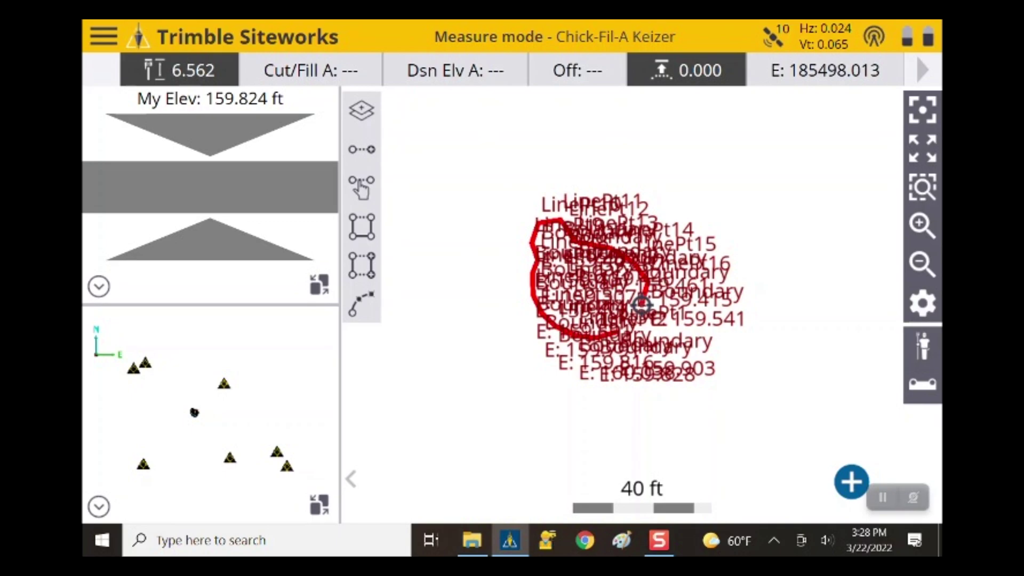
pyautogui.click(922, 303)
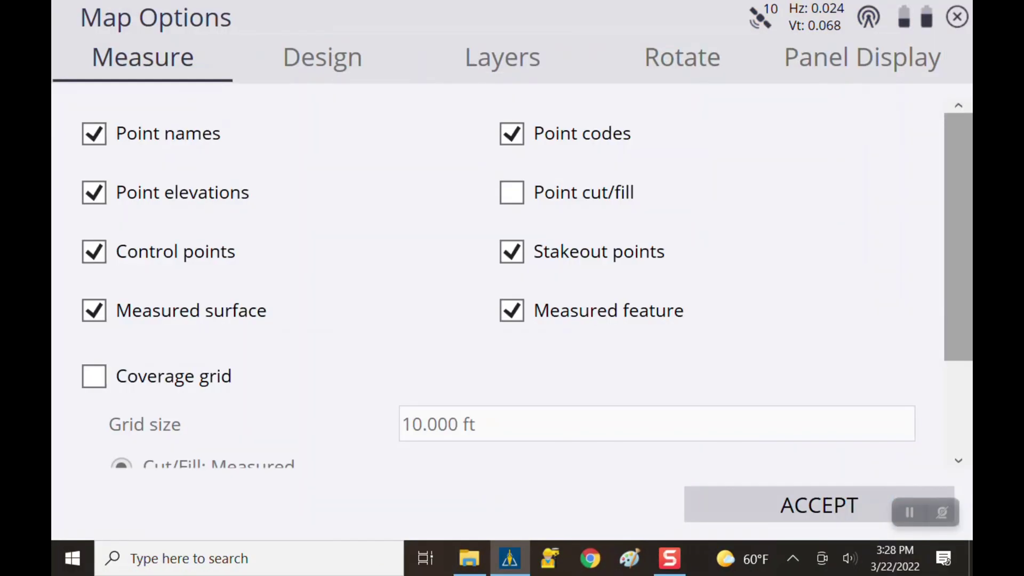
# Turn off point names, point codes and point elevations in Map Options
pyautogui.click(123, 144)
pyautogui.click(511, 133)
pyautogui.click(819, 505)
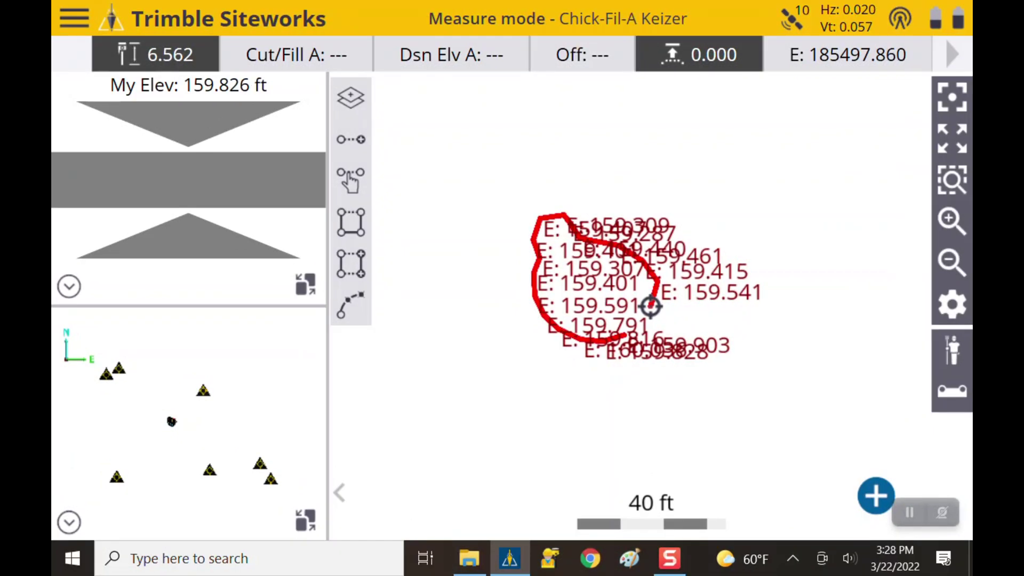
pyautogui.click(922, 303)
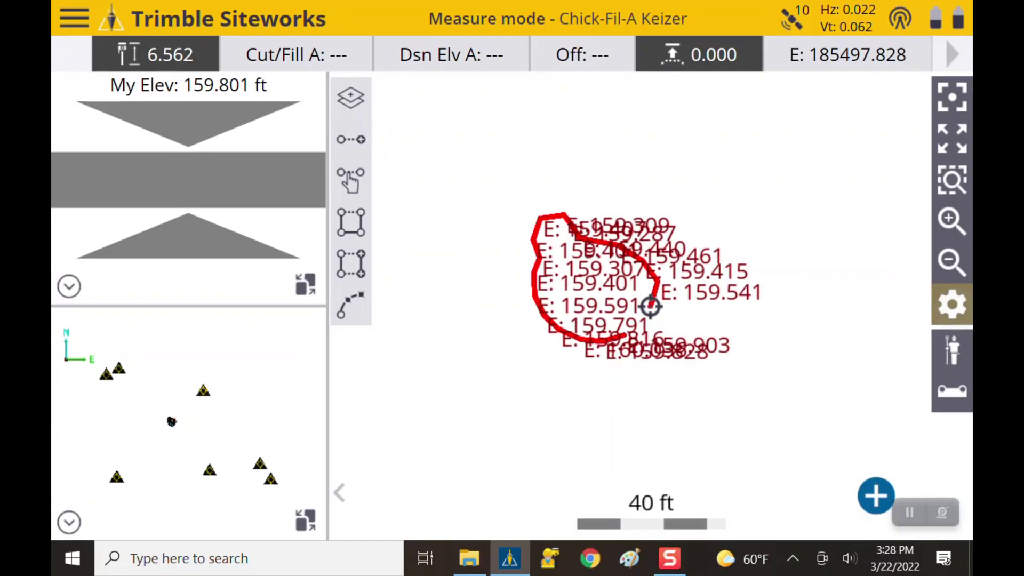
pyautogui.click(94, 192)
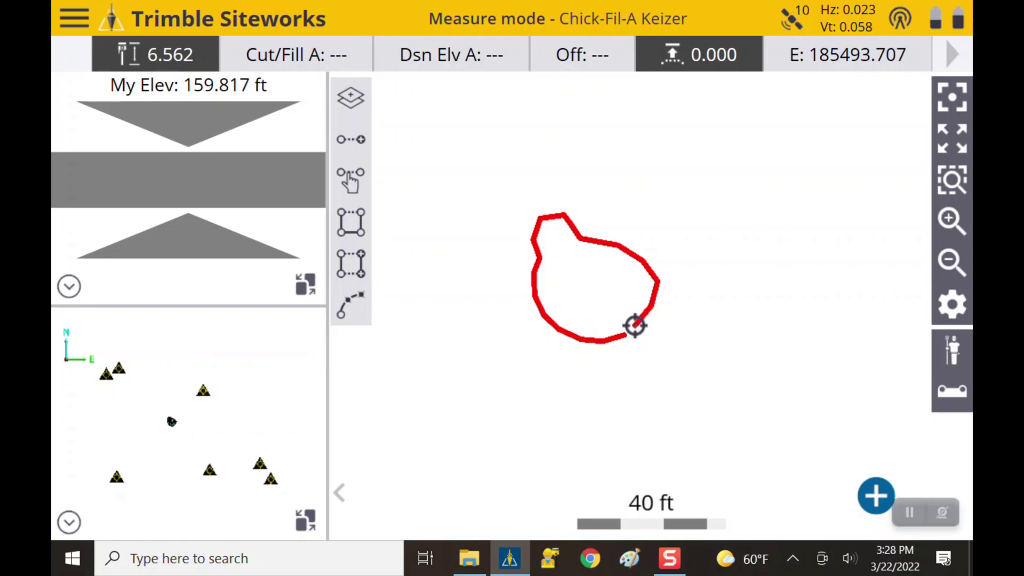
# Reopen Measure Type and switch new line Boundary1 to Breakline, selecting its name
pyautogui.click(75, 18)
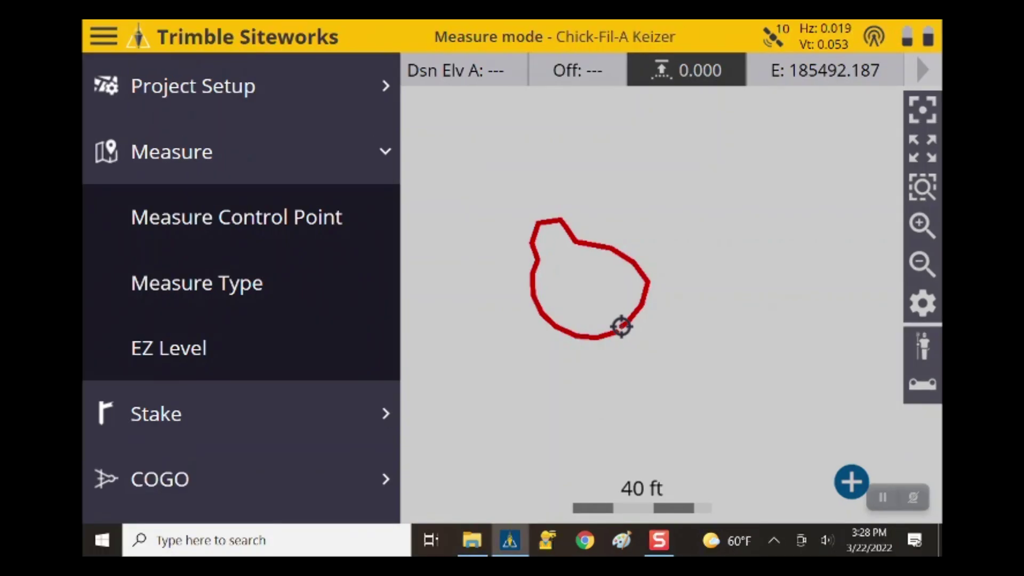
pyautogui.click(197, 282)
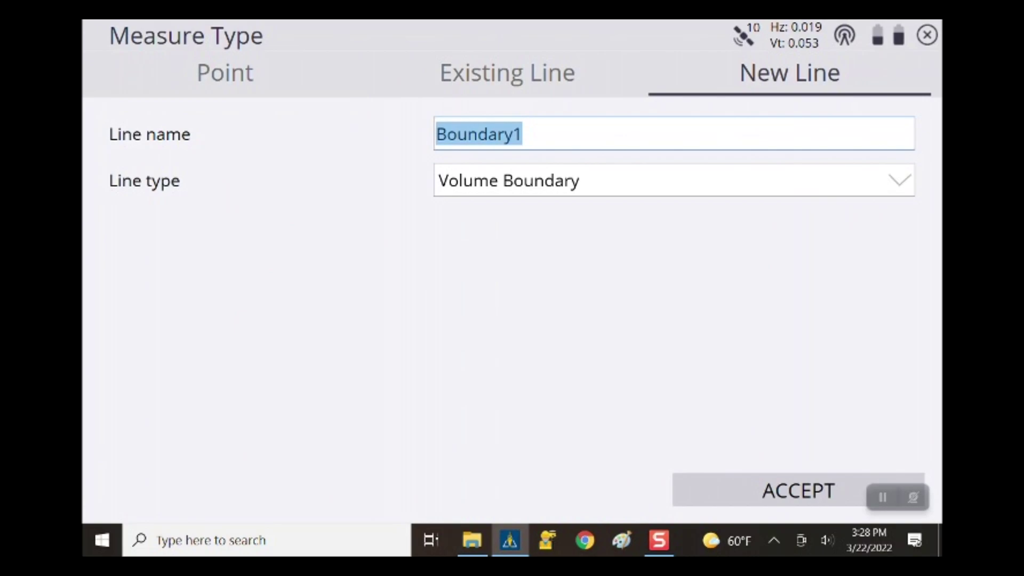
pyautogui.click(673, 181)
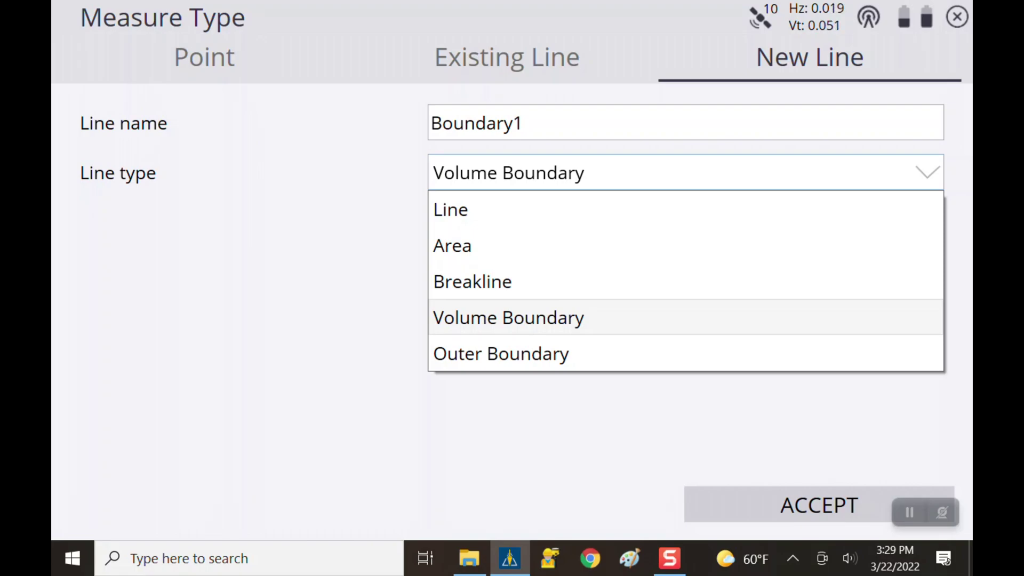
pyautogui.click(473, 282)
pyautogui.click(624, 123)
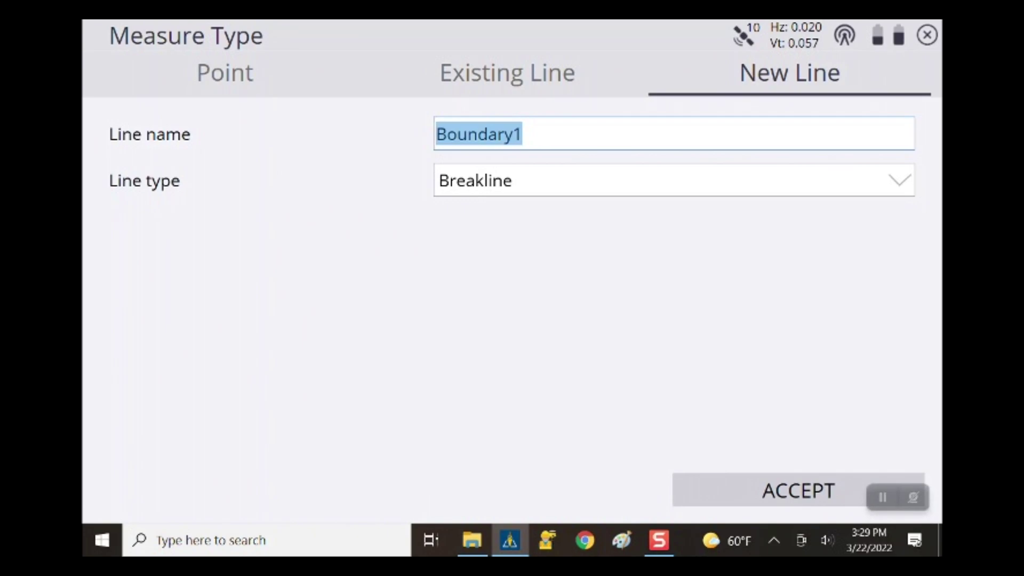
# Name the breakline 'Top of Pile', removing the doubled space, and accept it
pyautogui.write('Top  of Pile')
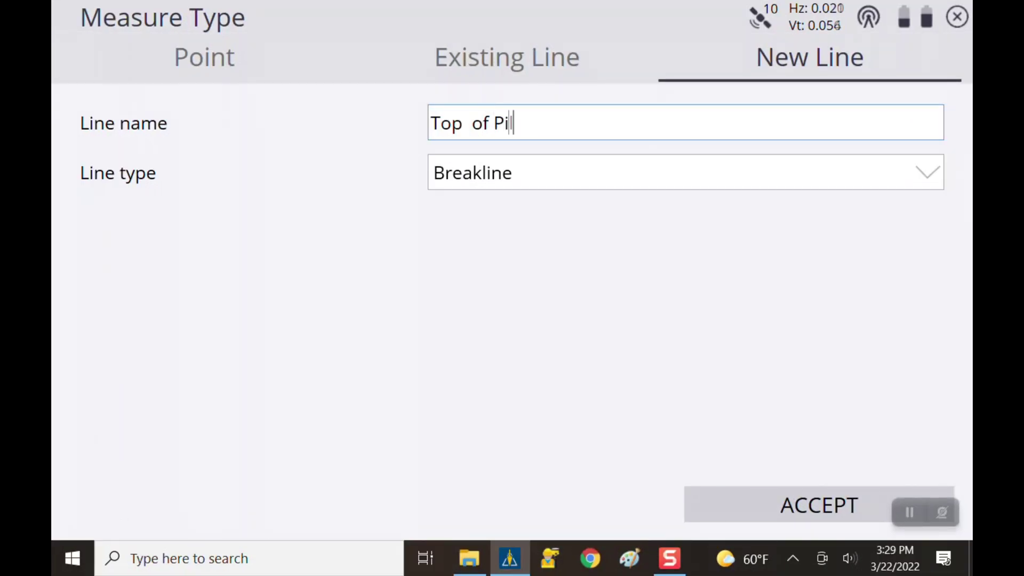
pyautogui.click(469, 123)
pyautogui.press('BackSpace')
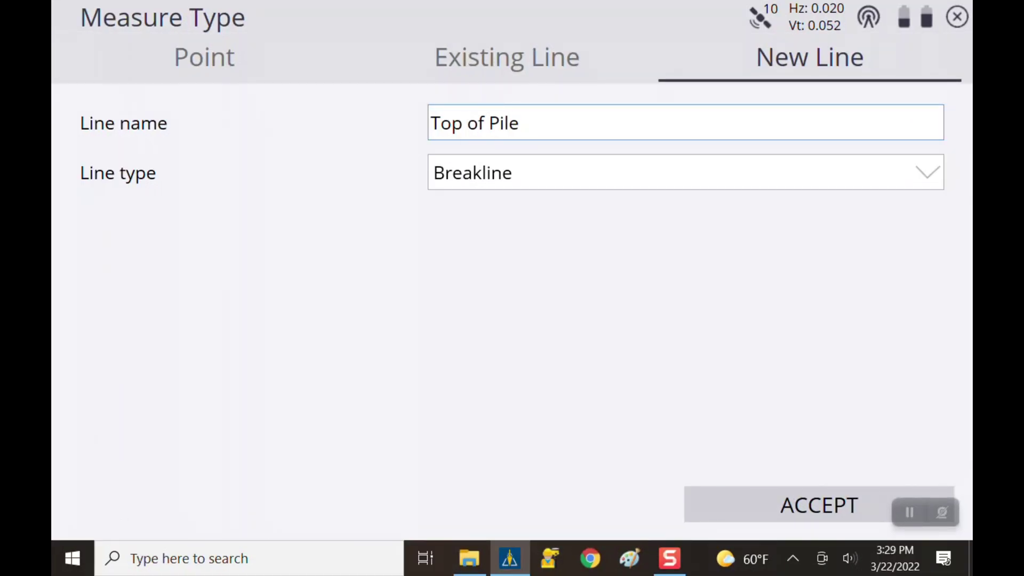
pyautogui.press('Return')
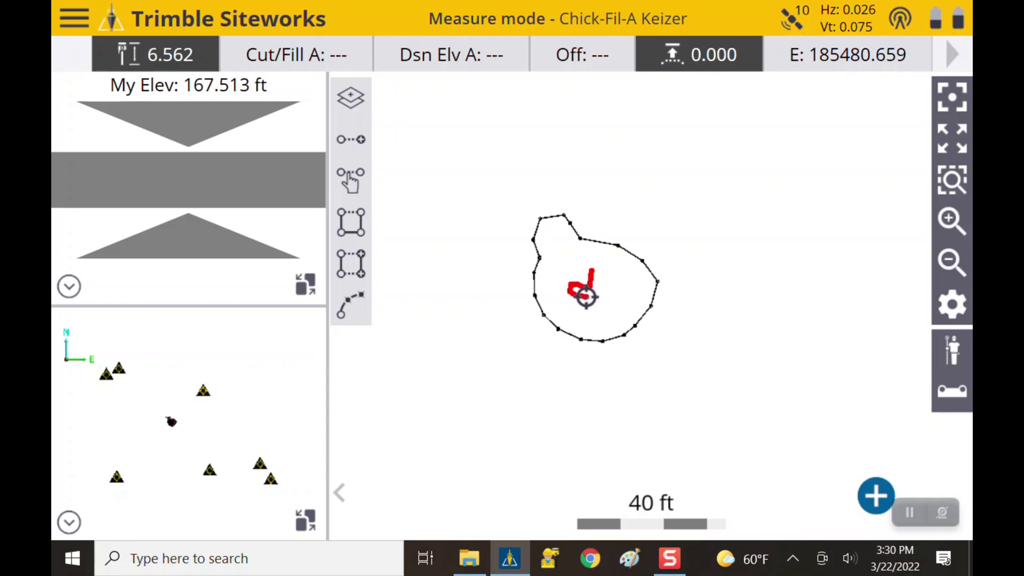
# Open Measure Type from the main menu and switch to the Point tab
pyautogui.click(74, 18)
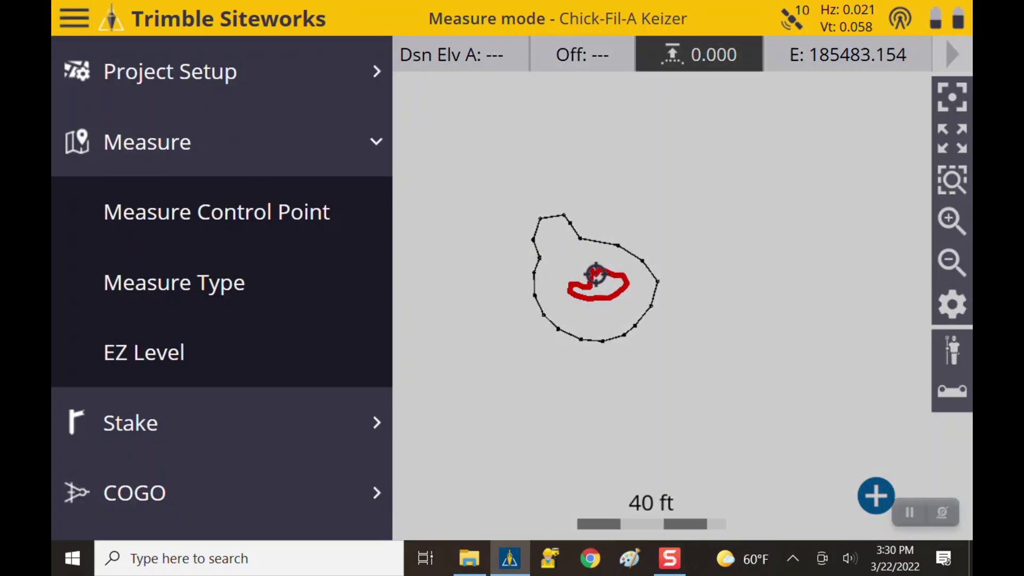
pyautogui.click(174, 283)
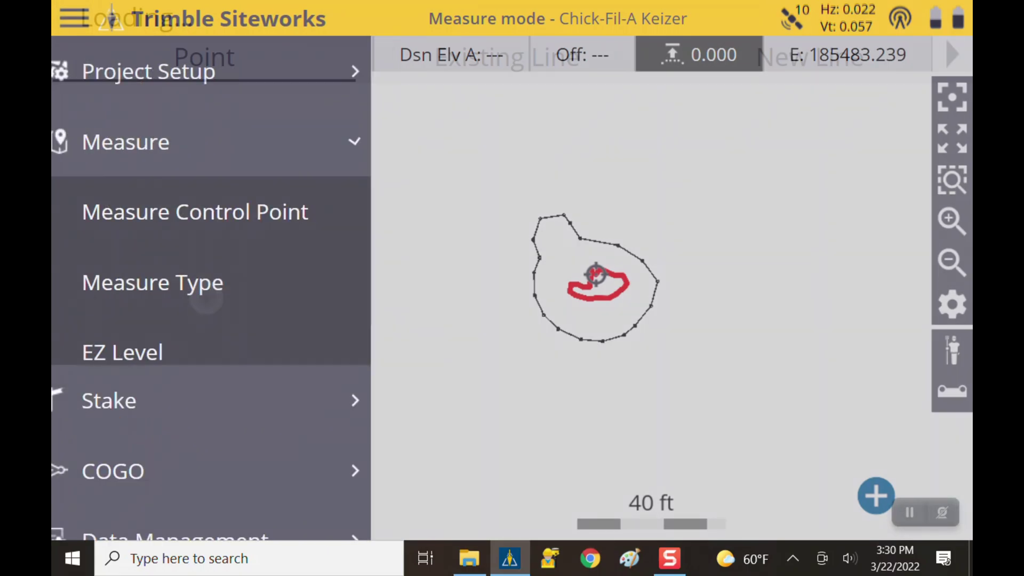
pyautogui.click(205, 59)
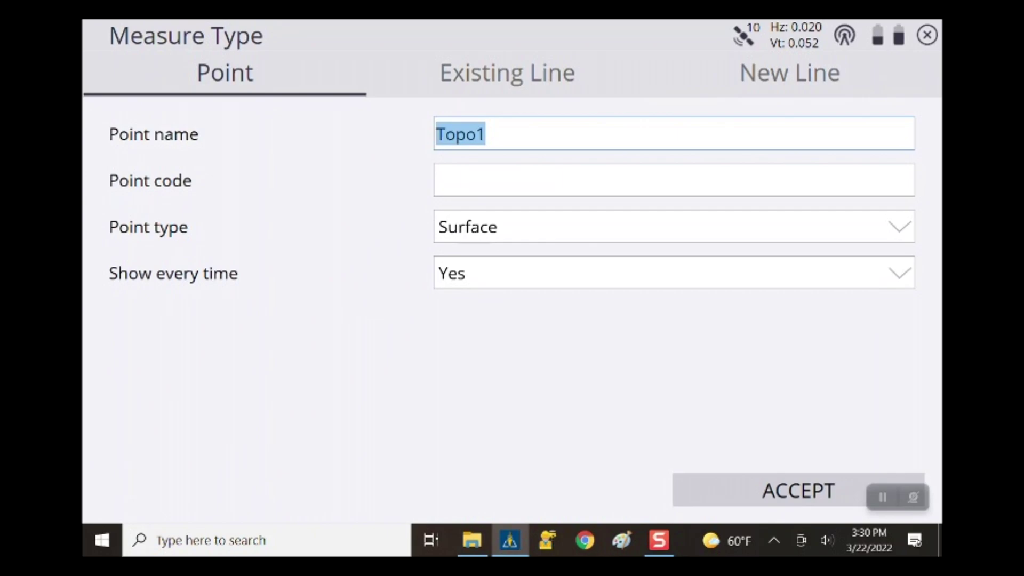
# Set Show every time to No and accept to measure surface point Topo1
pyautogui.click(820, 271)
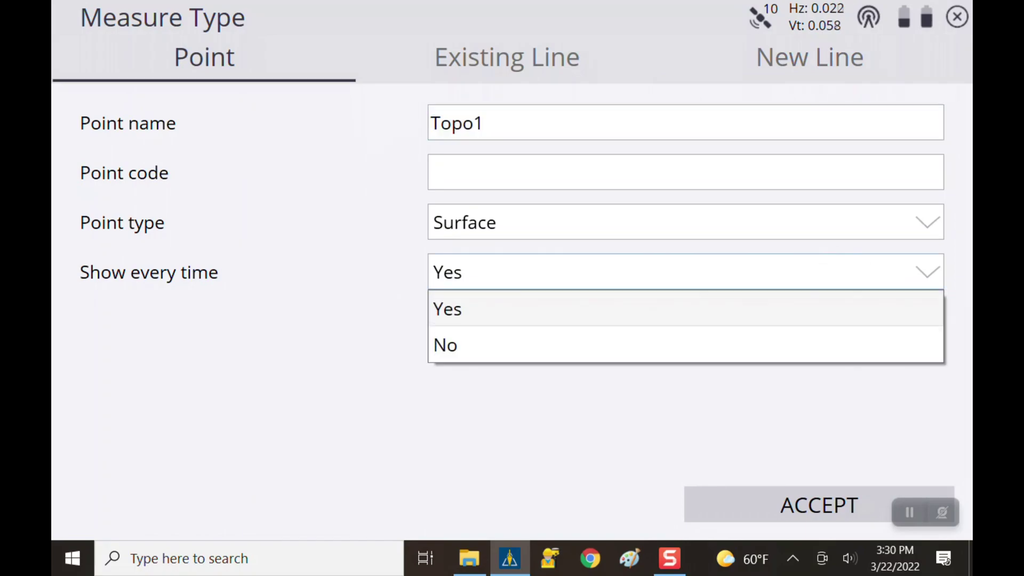
pyautogui.click(686, 345)
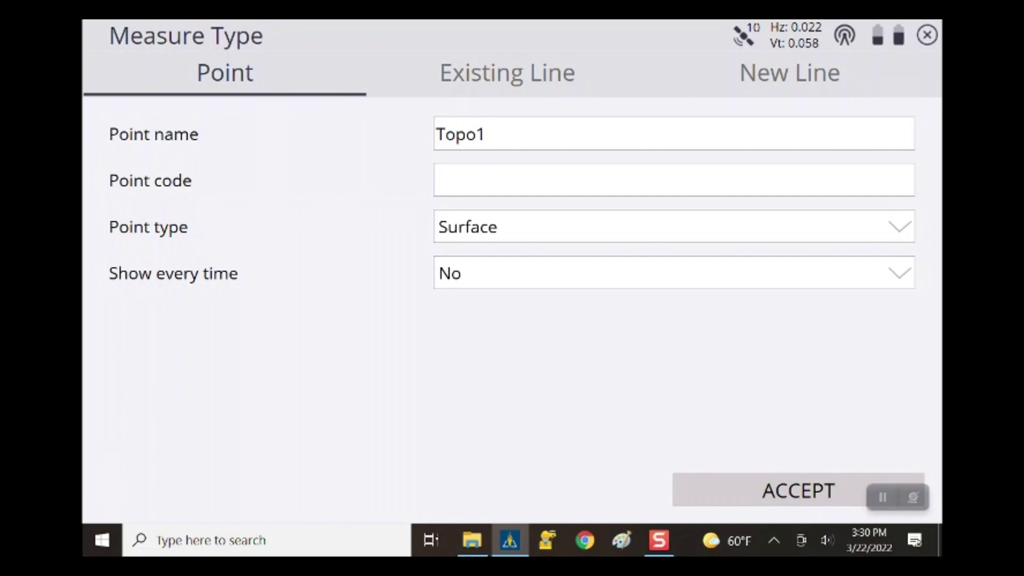
pyautogui.press('Return')
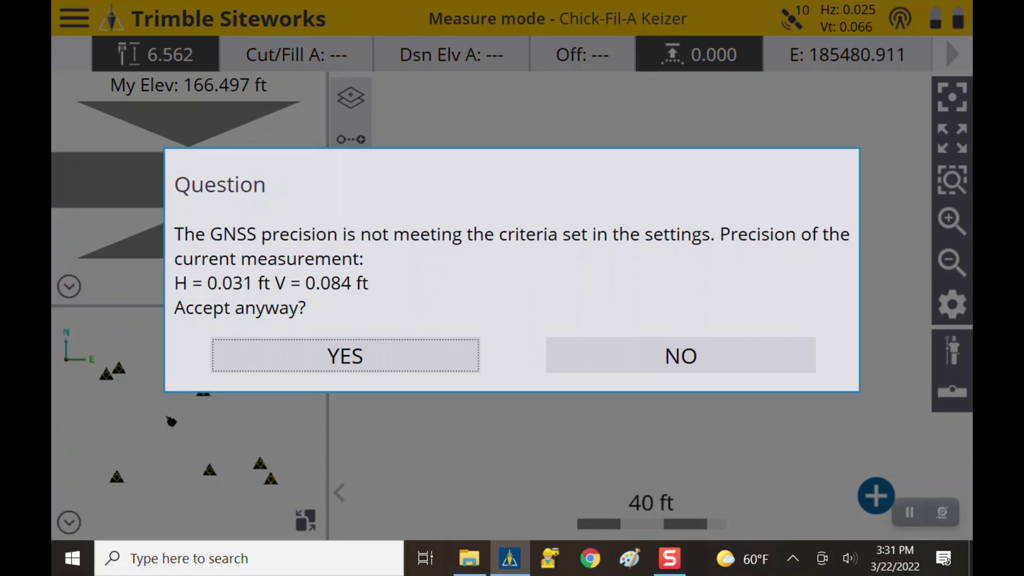
# Accept the low-precision GNSS shot and record surface points across the top of the pile
pyautogui.click(356, 351)
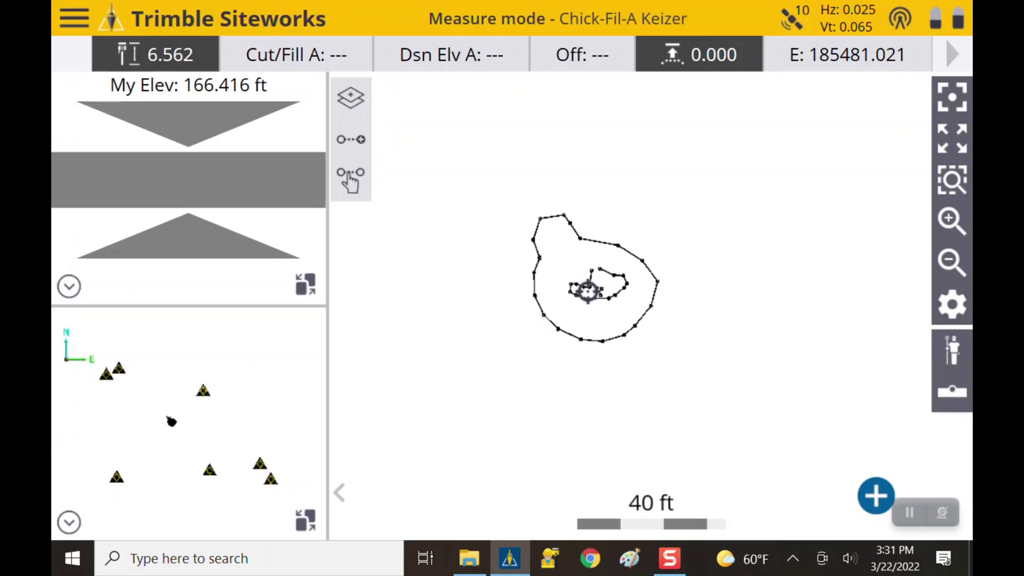
pyautogui.click(952, 220)
pyautogui.click(952, 220)
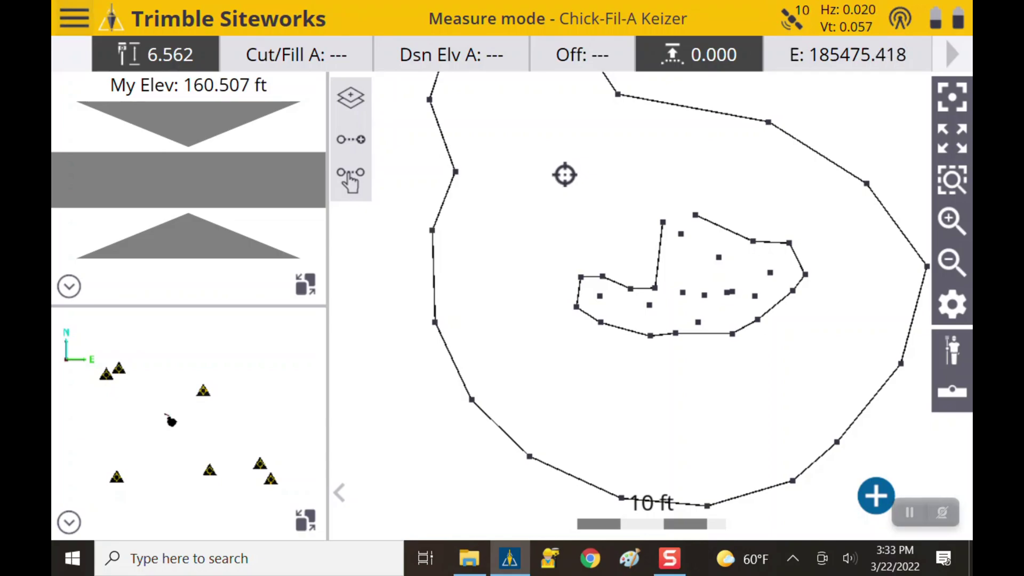
pyautogui.click(74, 19)
# Switch the measure type to New Line and trace a small outline inside the pile
pyautogui.click(220, 304)
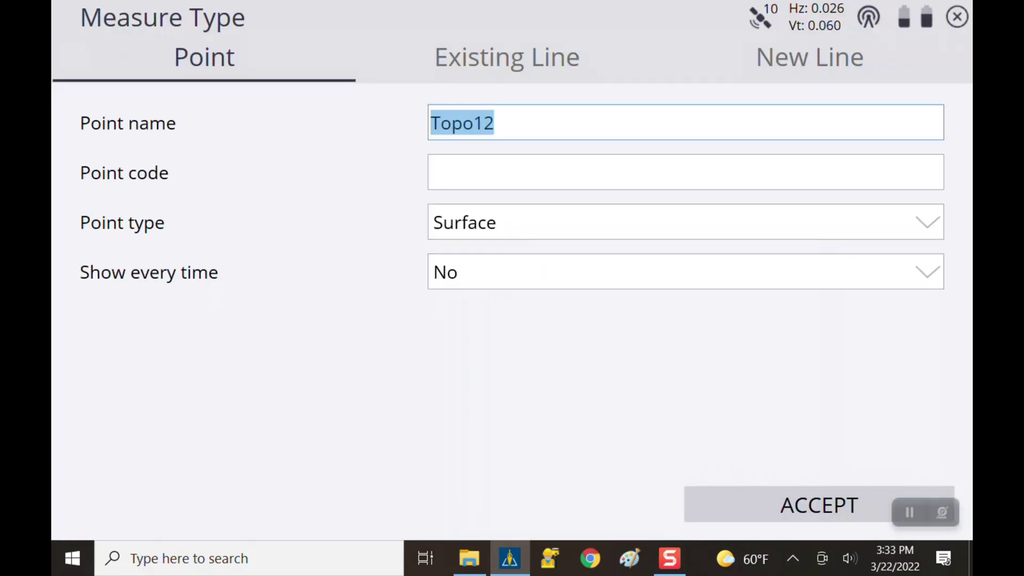
pyautogui.click(810, 57)
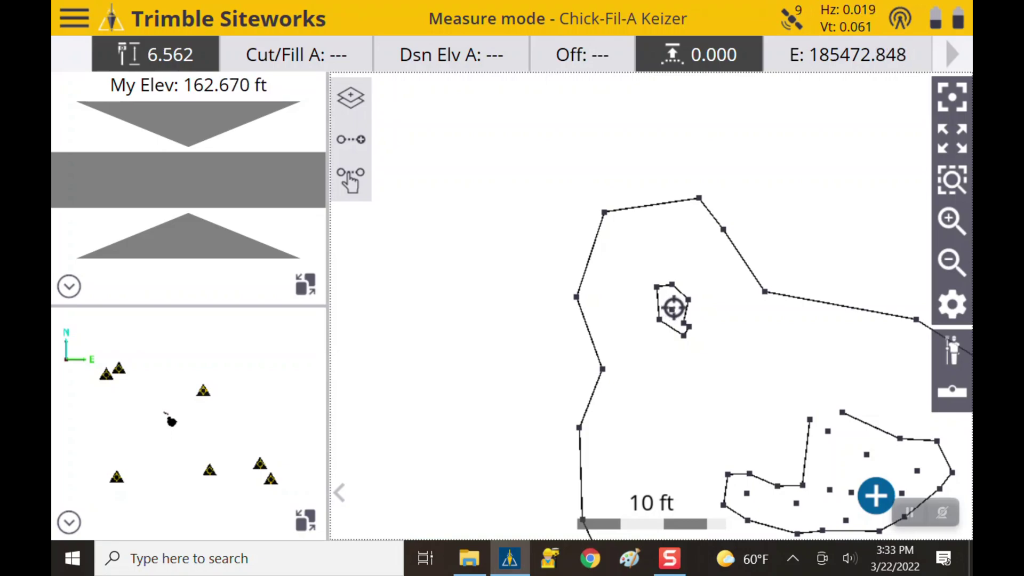
# Zoom in twice and centre the small outline so its vertices are visible
pyautogui.click(952, 220)
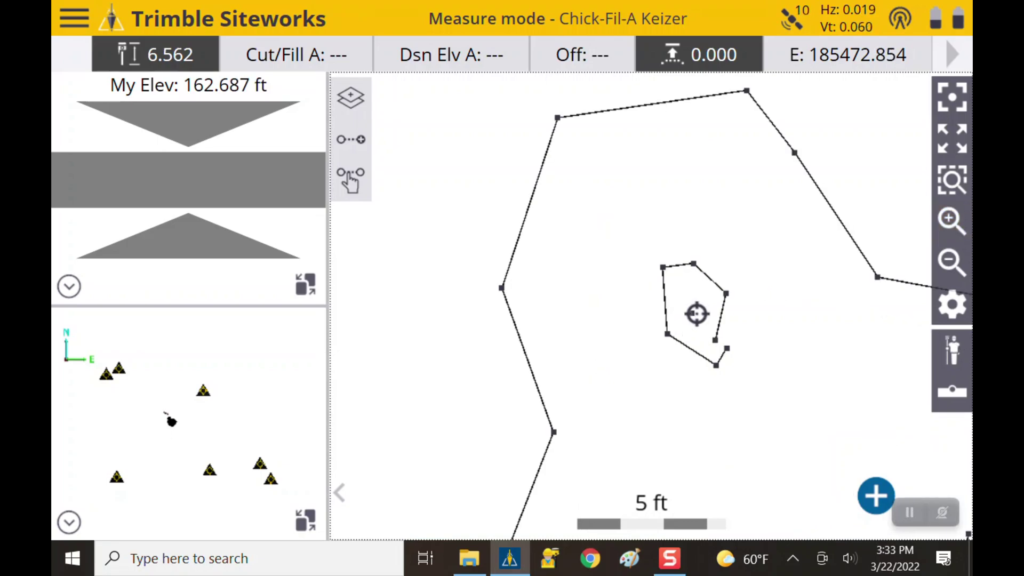
pyautogui.click(952, 220)
pyautogui.moveTo(747, 331); pyautogui.dragTo(617, 290)
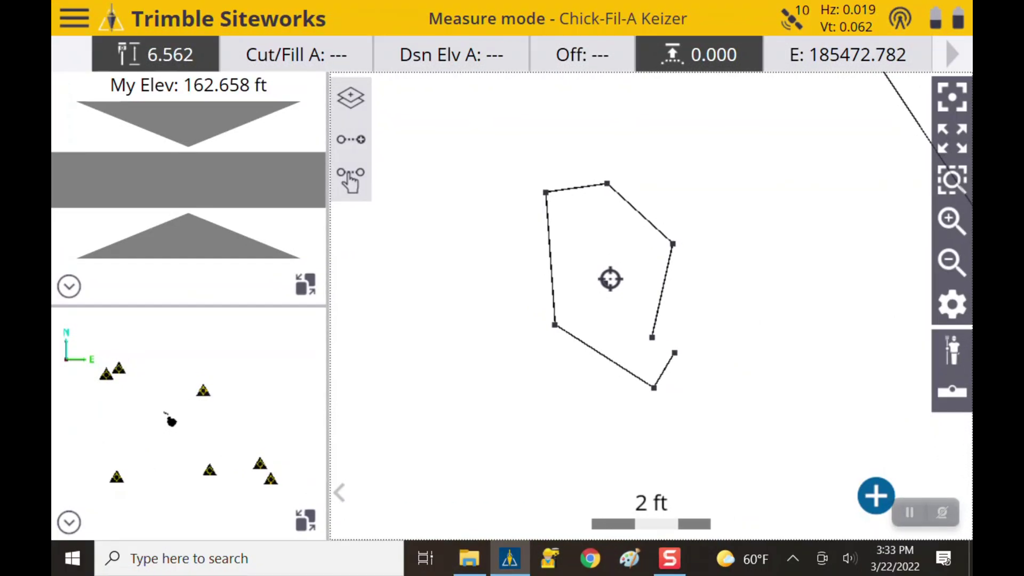
# Delete vertex LinePt41 from the small outline, confirming both deletion warnings
pyautogui.click(642, 335)
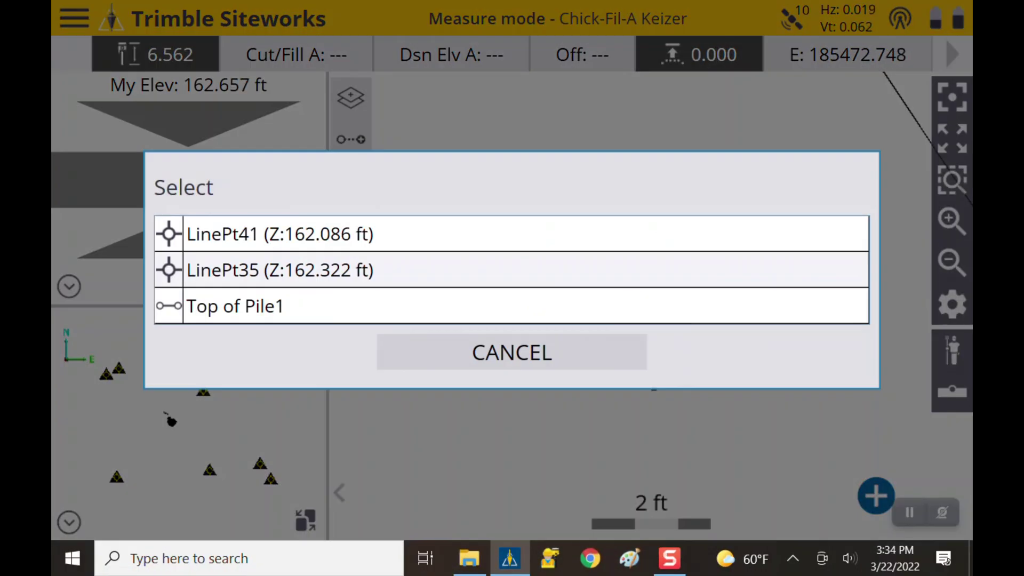
pyautogui.click(673, 236)
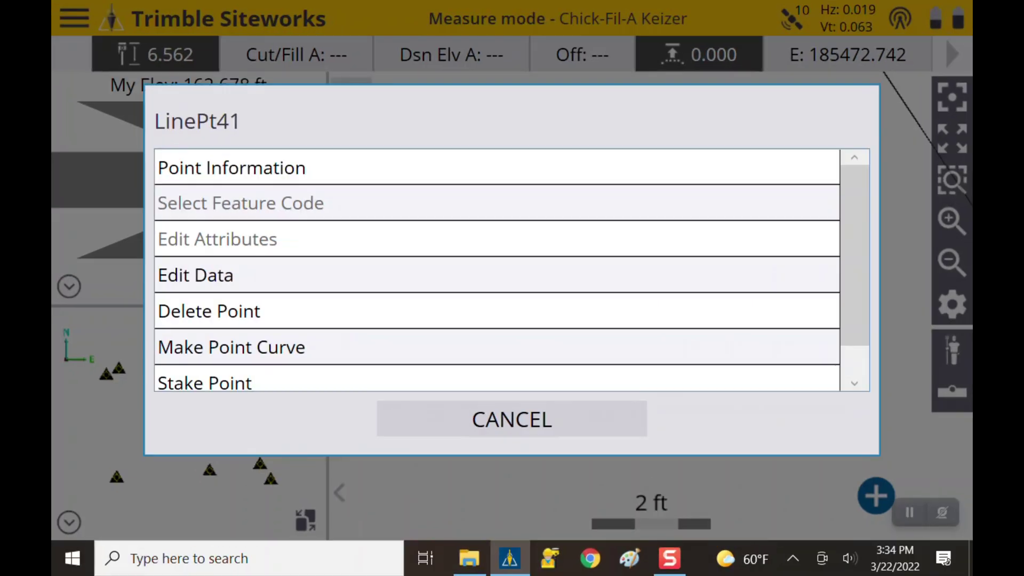
pyautogui.scroll(-1, 496, 267)
pyautogui.click(229, 275)
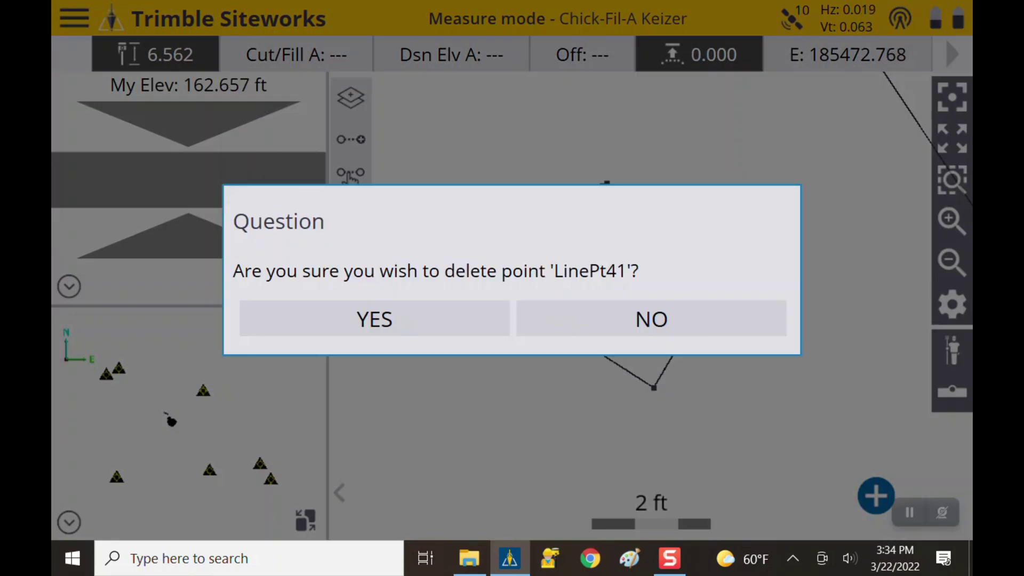
pyautogui.click(373, 318)
pyautogui.click(375, 344)
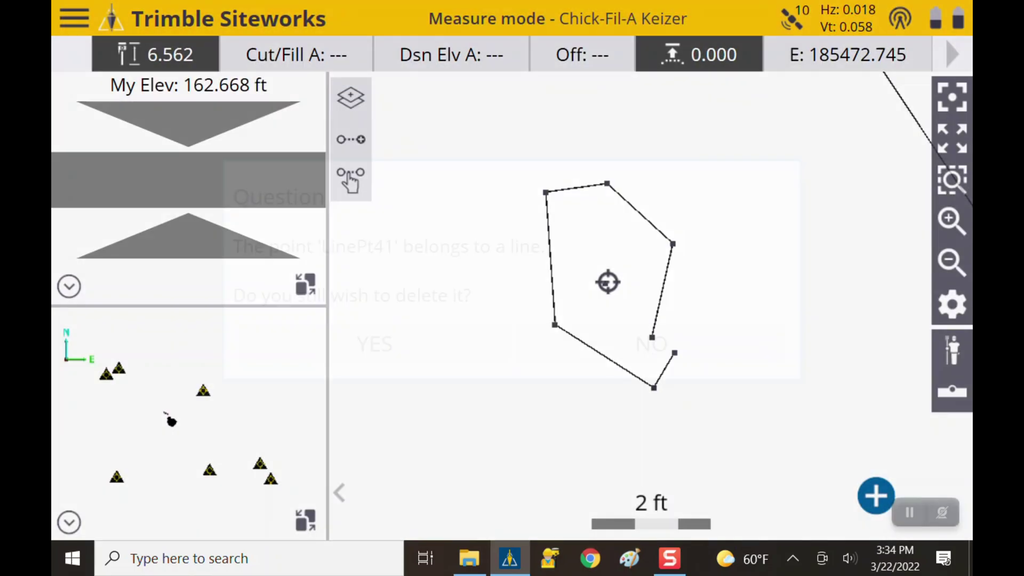
# Zoom out to show the whole site linework and expand COGO in the main menu
pyautogui.click(952, 261)
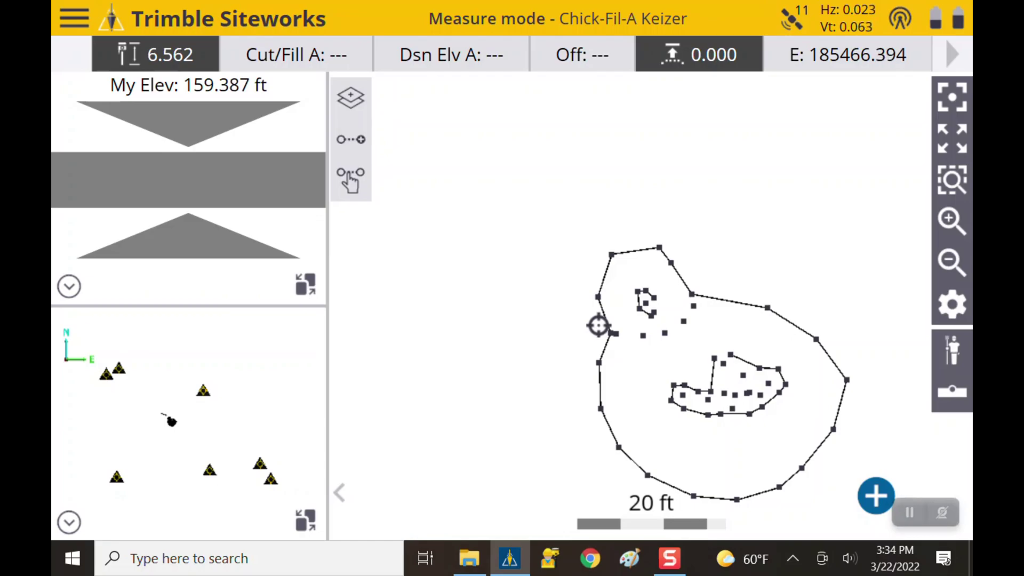
pyautogui.click(74, 19)
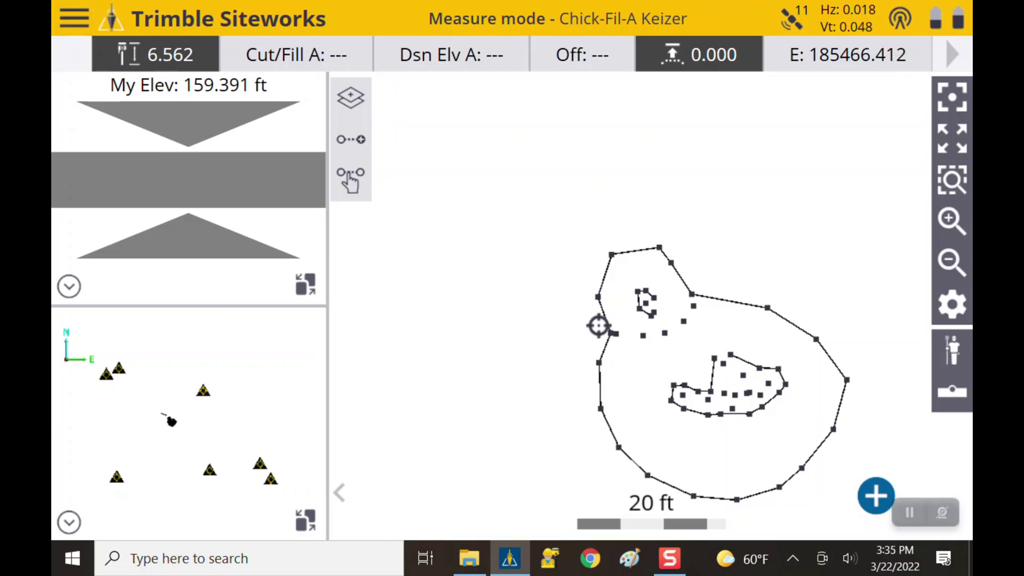
pyautogui.click(139, 492)
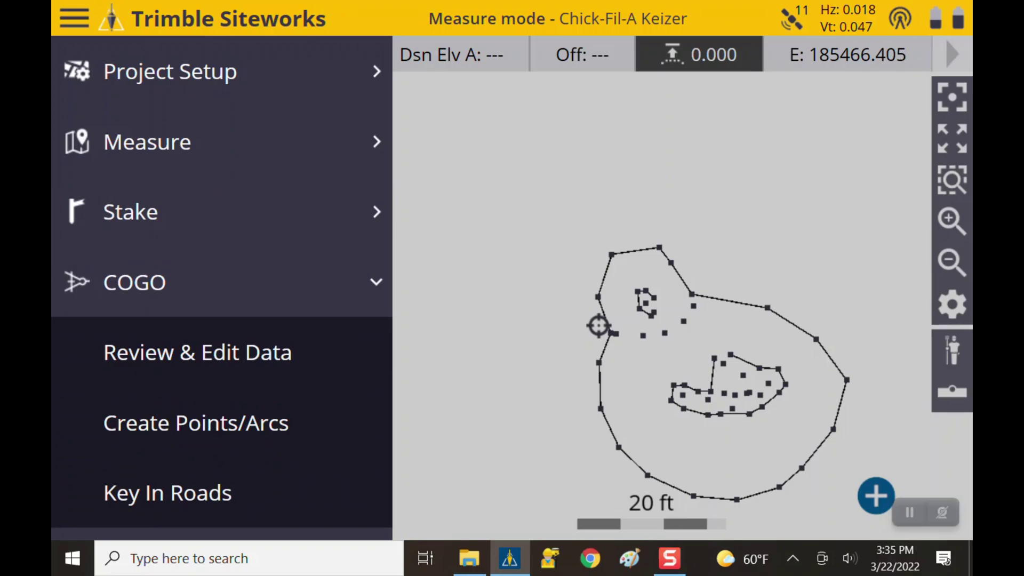
# Start Compute Volume from Review & Edit Data
pyautogui.click(197, 352)
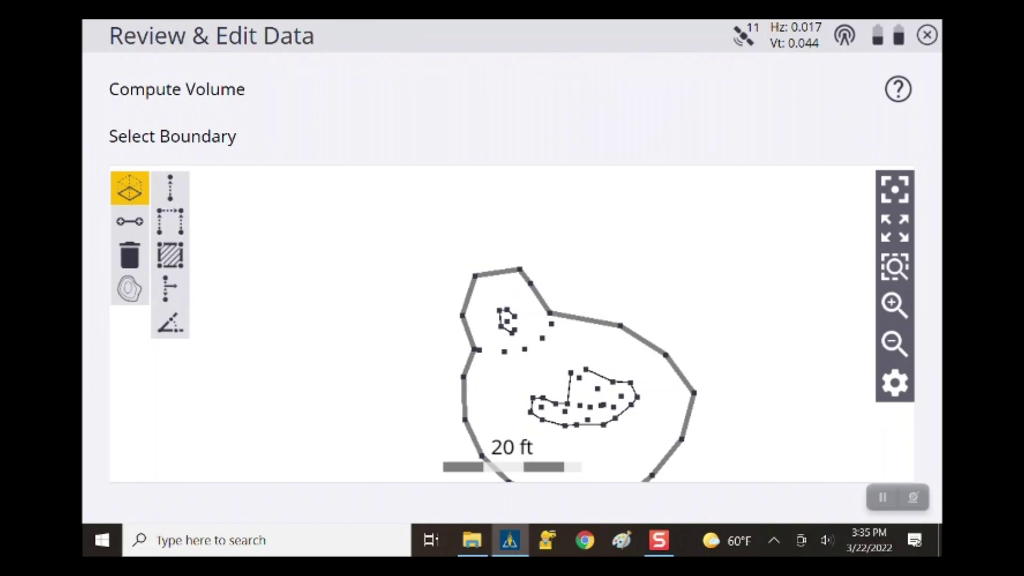
# Pick the stockpile's outer outline as the volume boundary
pyautogui.click(463, 376)
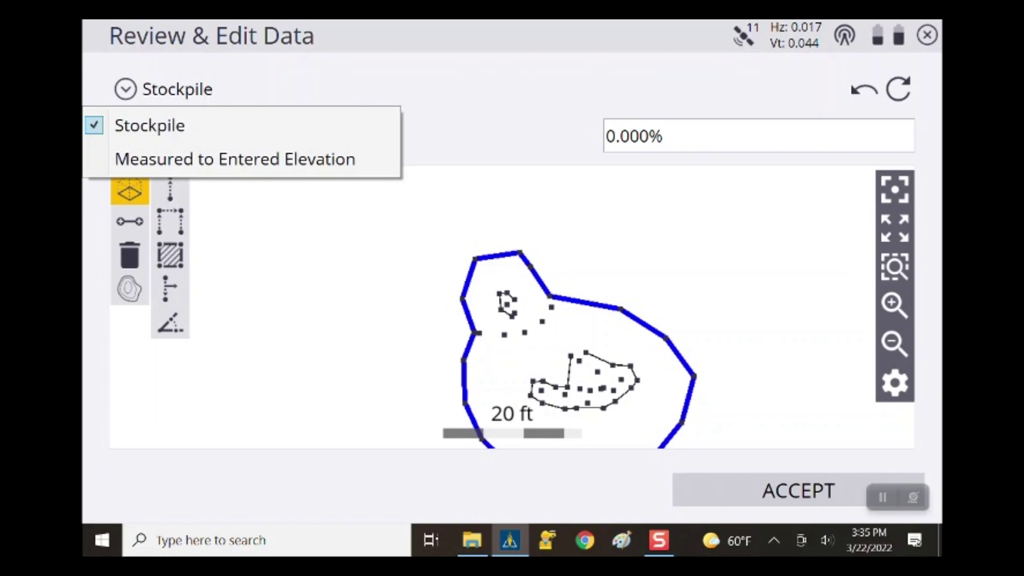
# Check the volume method list and compute the Stockpile volume
pyautogui.click(126, 89)
pyautogui.click(125, 89)
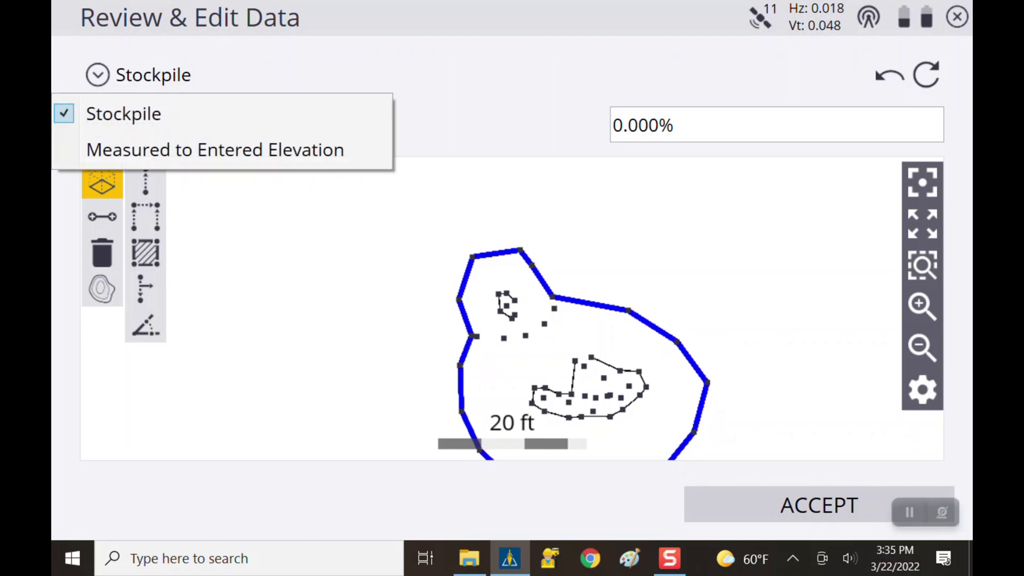
pyautogui.click(97, 74)
pyautogui.click(98, 75)
pyautogui.click(818, 504)
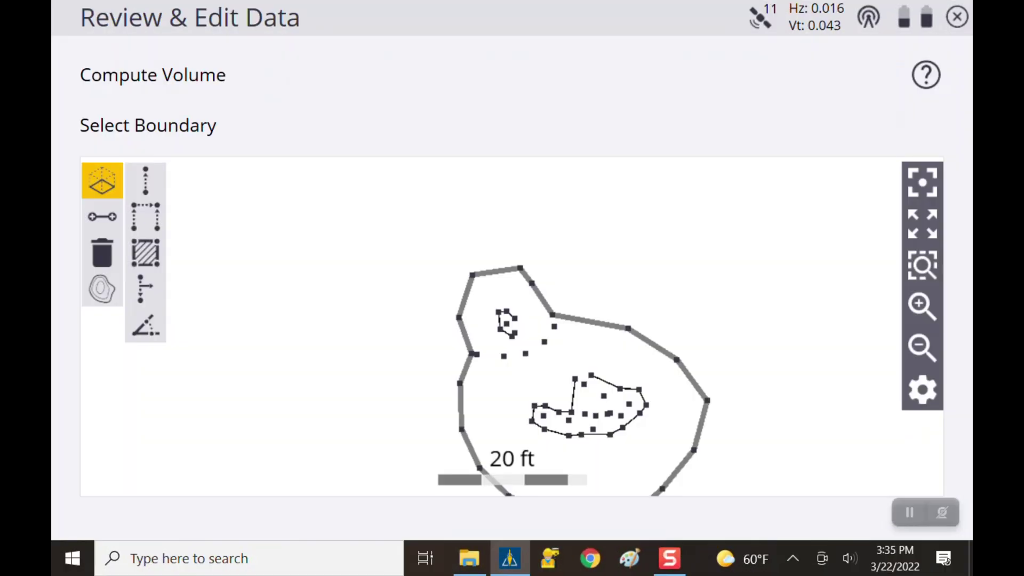
# Reselect the outer boundary, keep the Stockpile method, and close Review & Edit Data
pyautogui.click(592, 320)
pyautogui.click(139, 75)
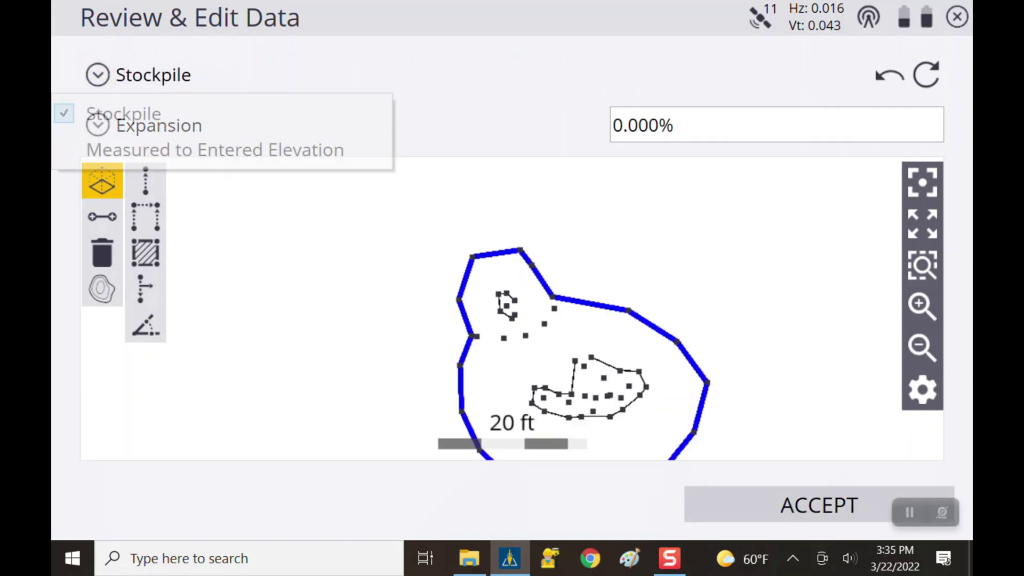
pyautogui.click(338, 50)
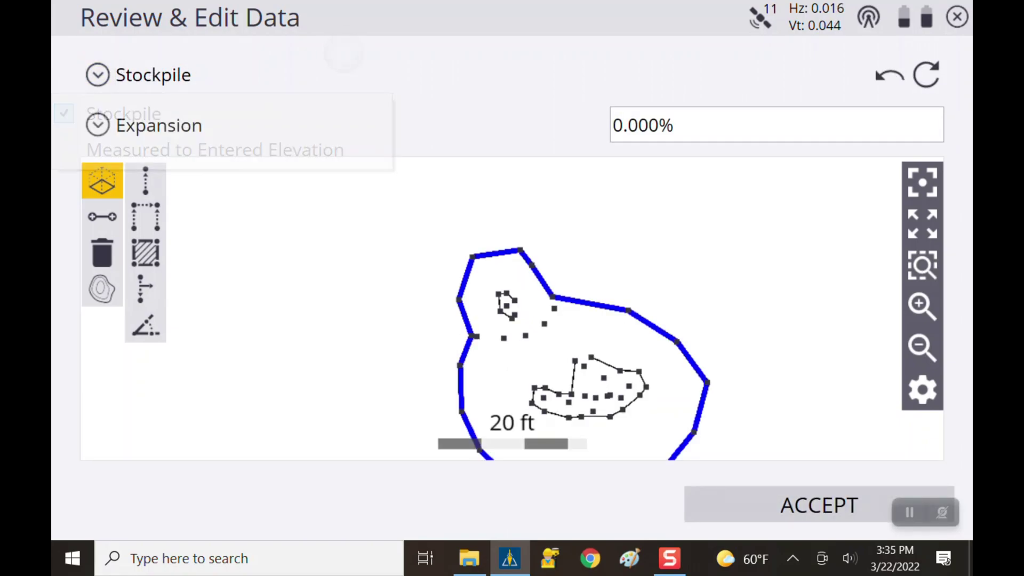
pyautogui.click(958, 17)
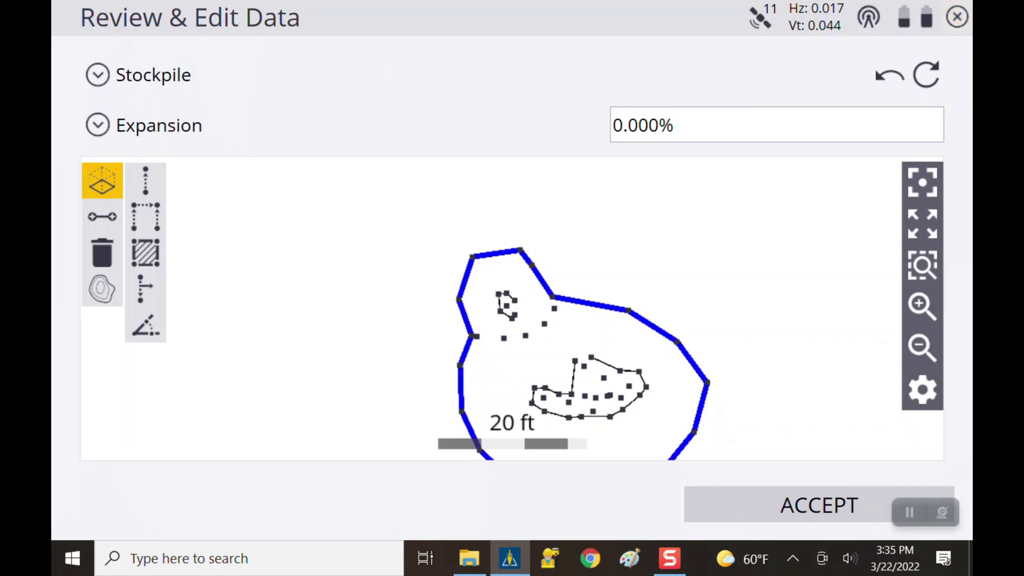
# Reopen Chick-Fil-A Keizer with the Chick-Fil-A FG design loaded
pyautogui.click(74, 19)
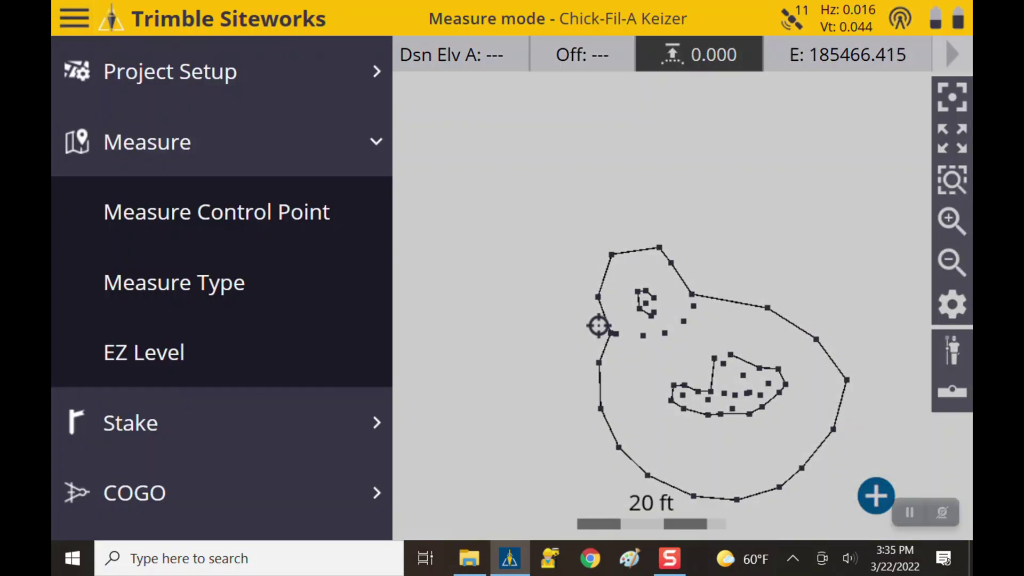
pyautogui.click(201, 71)
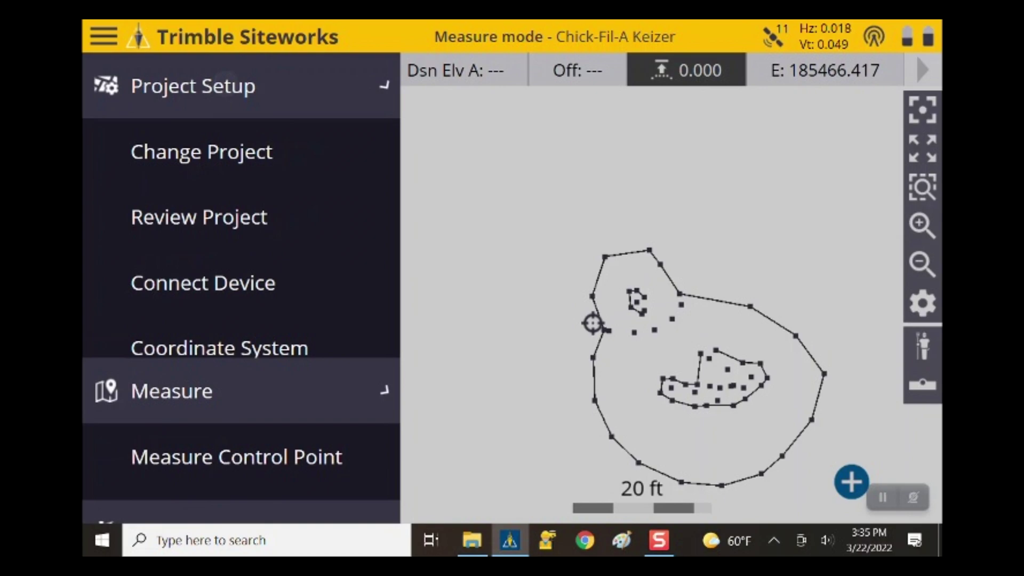
pyautogui.click(234, 153)
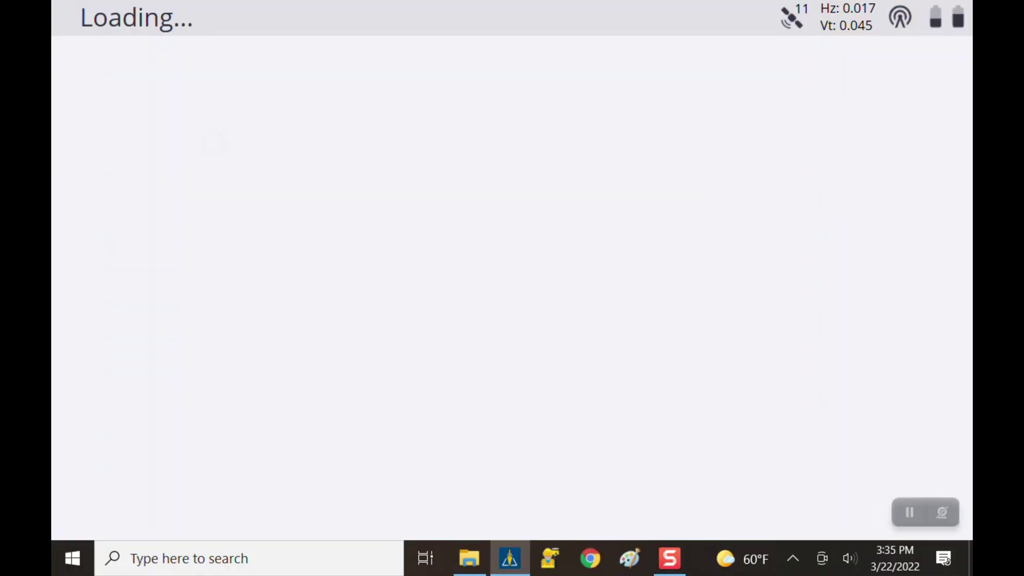
pyautogui.click(822, 178)
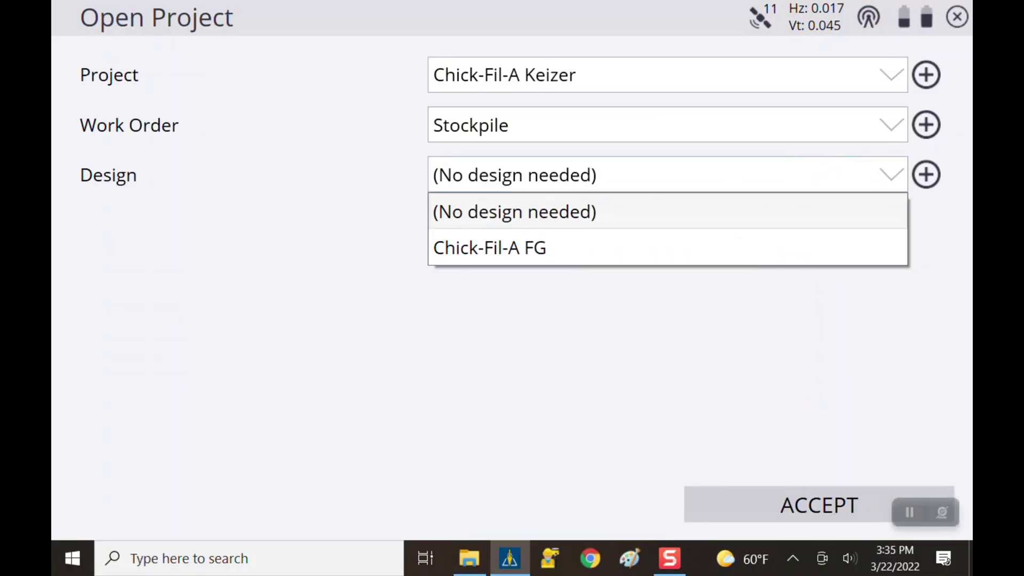
pyautogui.click(773, 247)
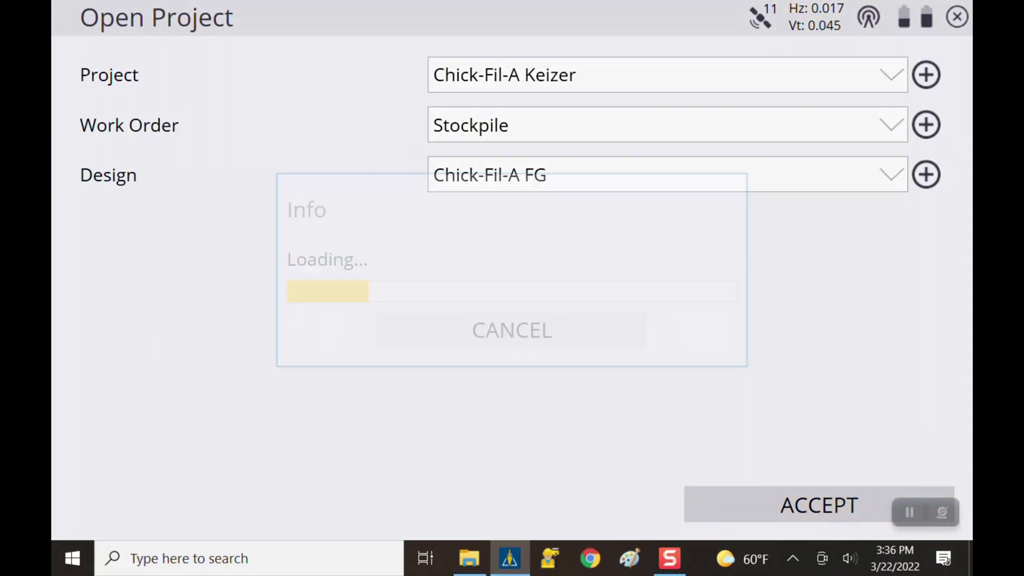
pyautogui.click(819, 505)
pyautogui.click(952, 220)
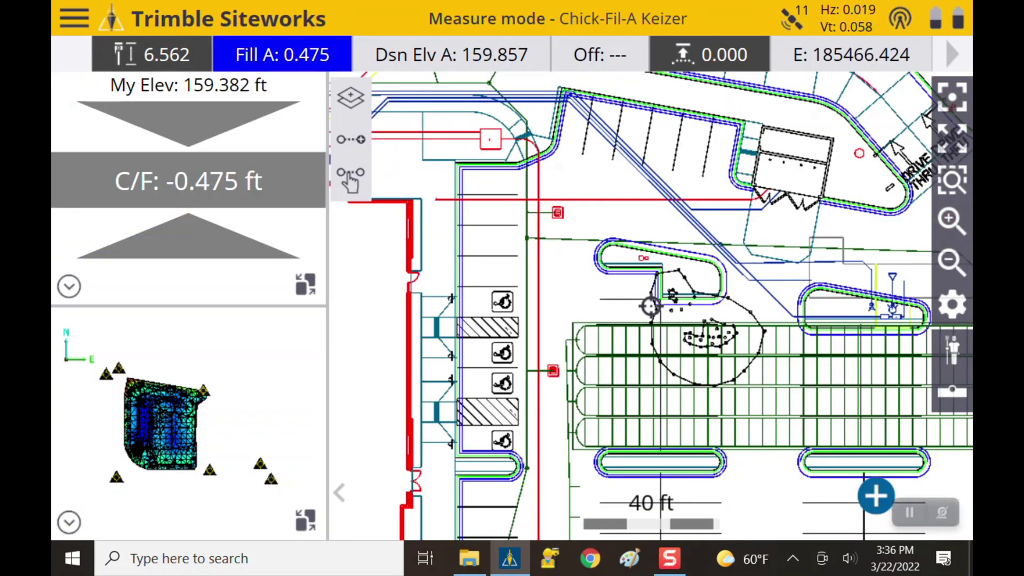
# Zoom and pan to centre the stockpile over the design linework, then open the main menu
pyautogui.click(952, 220)
pyautogui.moveTo(693, 299); pyautogui.dragTo(602, 308)
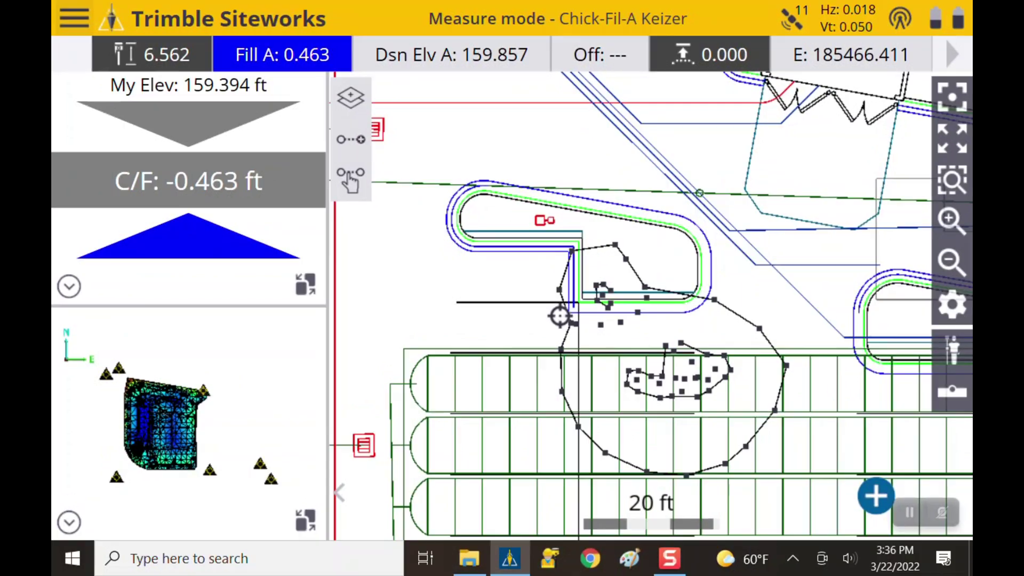
pyautogui.click(104, 36)
# Start a new COGO volume computation using the stockpile outline as boundary and list the volume methods
pyautogui.click(193, 481)
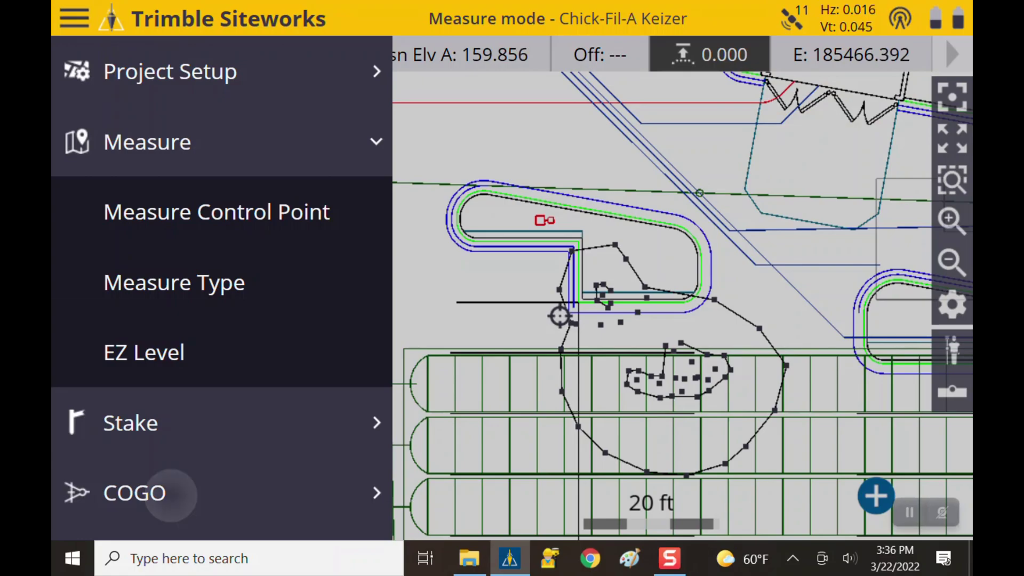
pyautogui.click(224, 354)
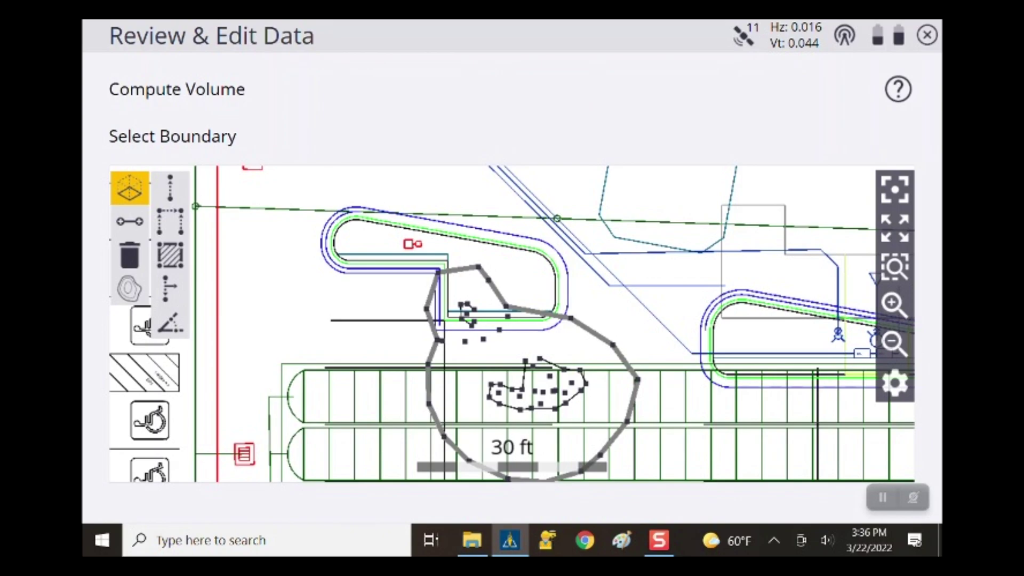
pyautogui.click(637, 380)
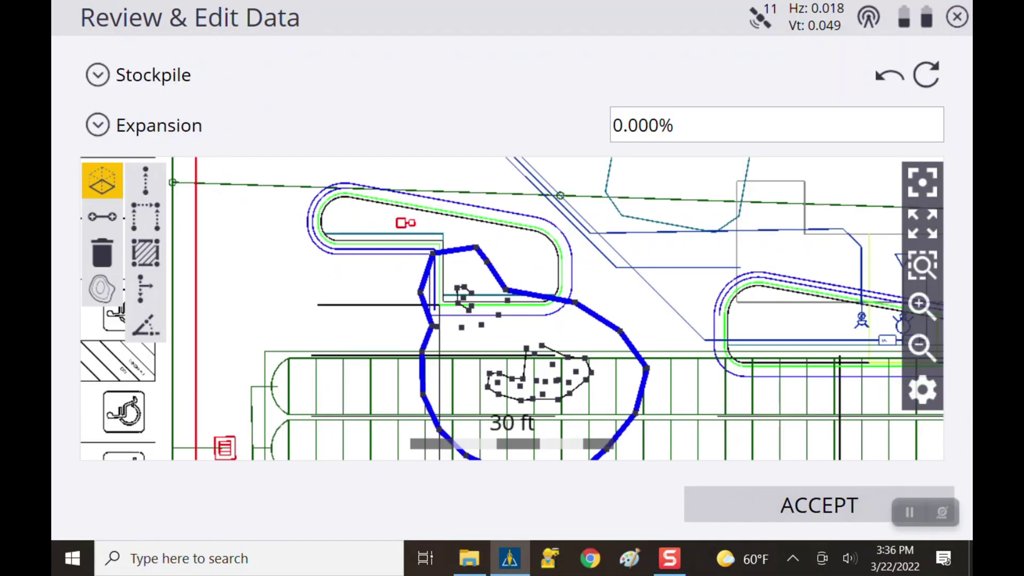
pyautogui.click(97, 75)
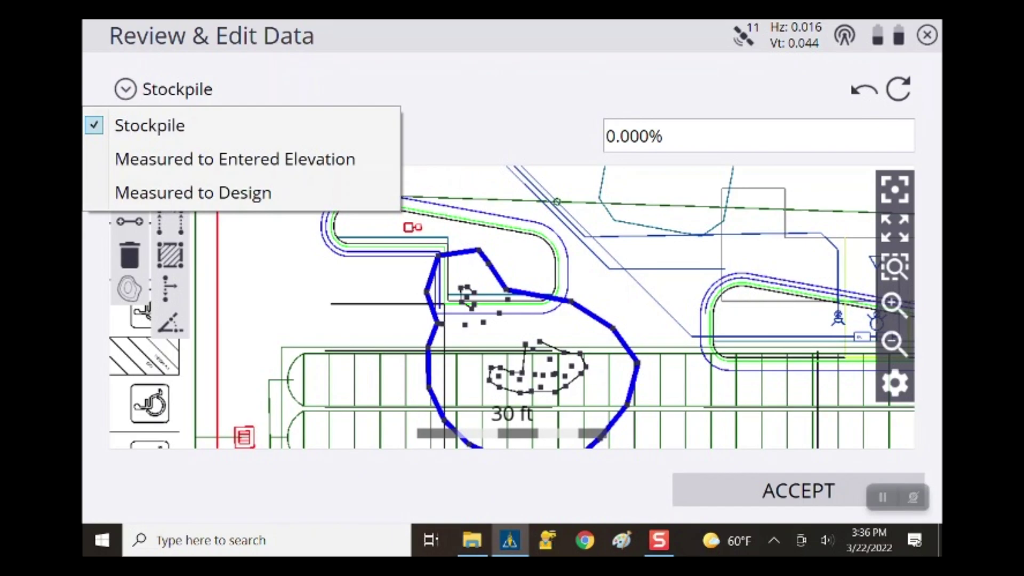
# Compute Measured to Design volume at 0.000 ft offset: 69.471 cu yds cut, 1.028 cu yds fill
pyautogui.click(193, 192)
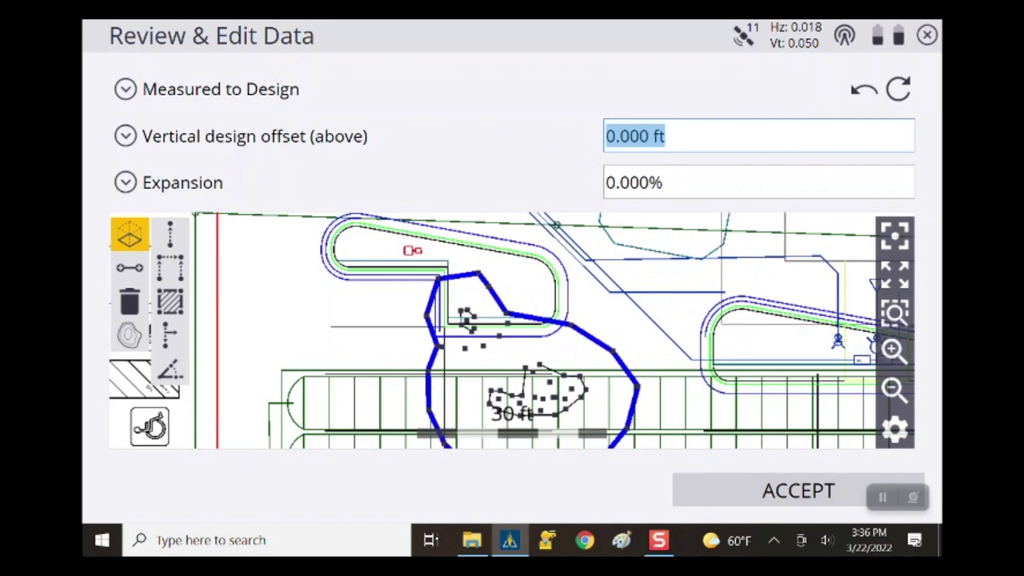
pyautogui.click(798, 490)
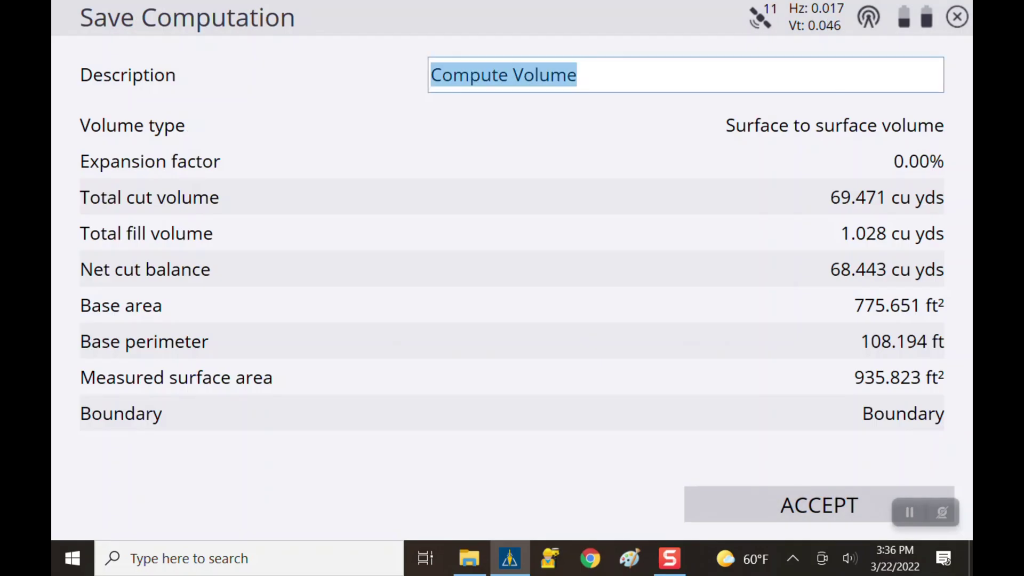